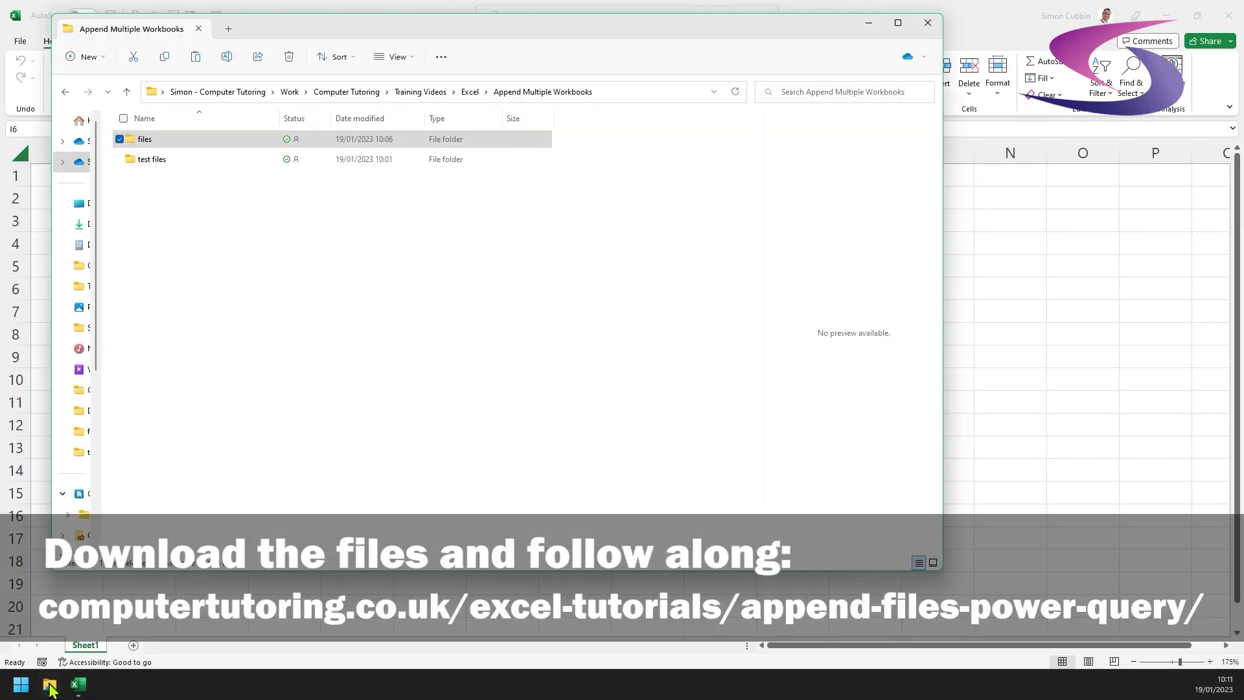
Open the files folder and look over the 2019, 2020 and 2021 Accounts - Test.xlsx workbooks
{"action": "left_click", "coordinate": [140, 163]}
{"action": "left_click", "coordinate": [153, 147]}
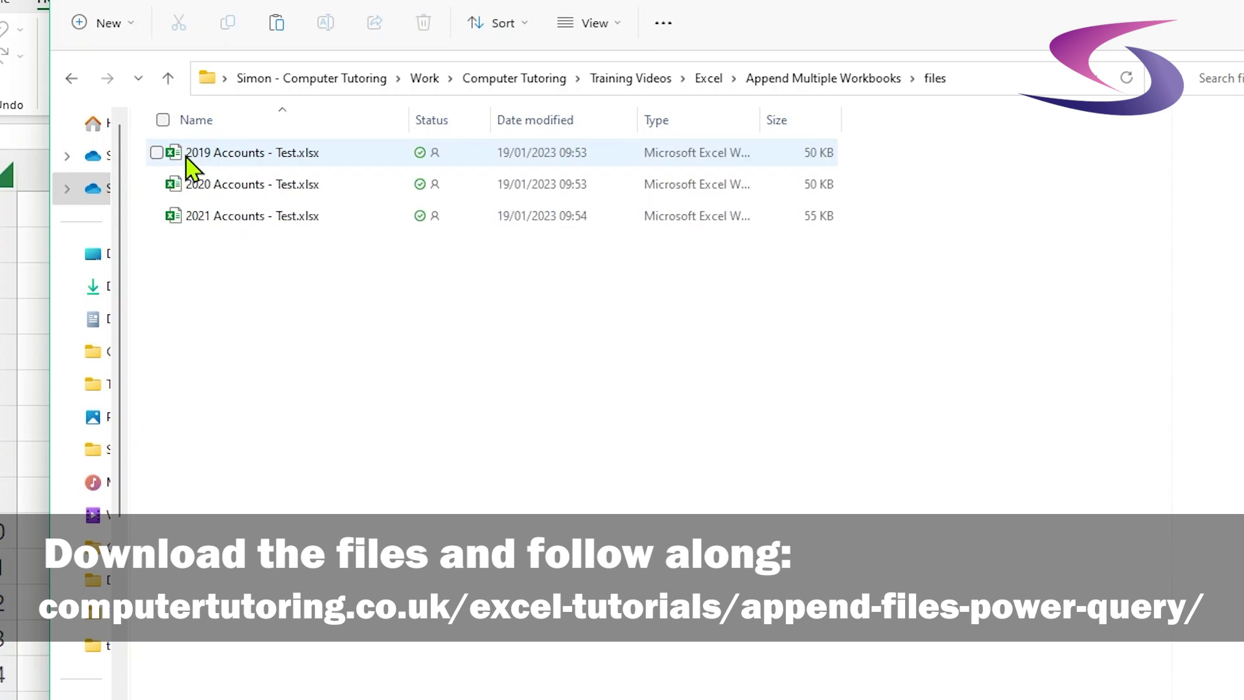
{"action": "left_click", "coordinate": [158, 153]}
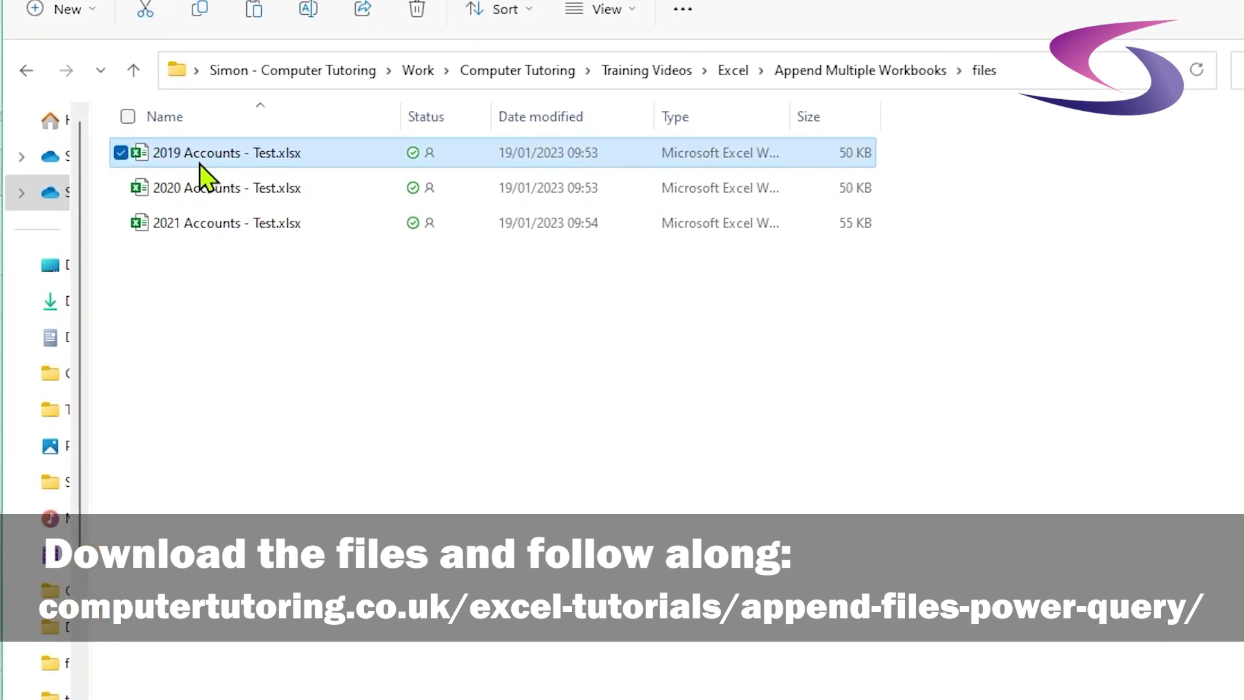
{"action": "left_click", "coordinate": [214, 191]}
{"action": "left_click", "coordinate": [215, 223]}
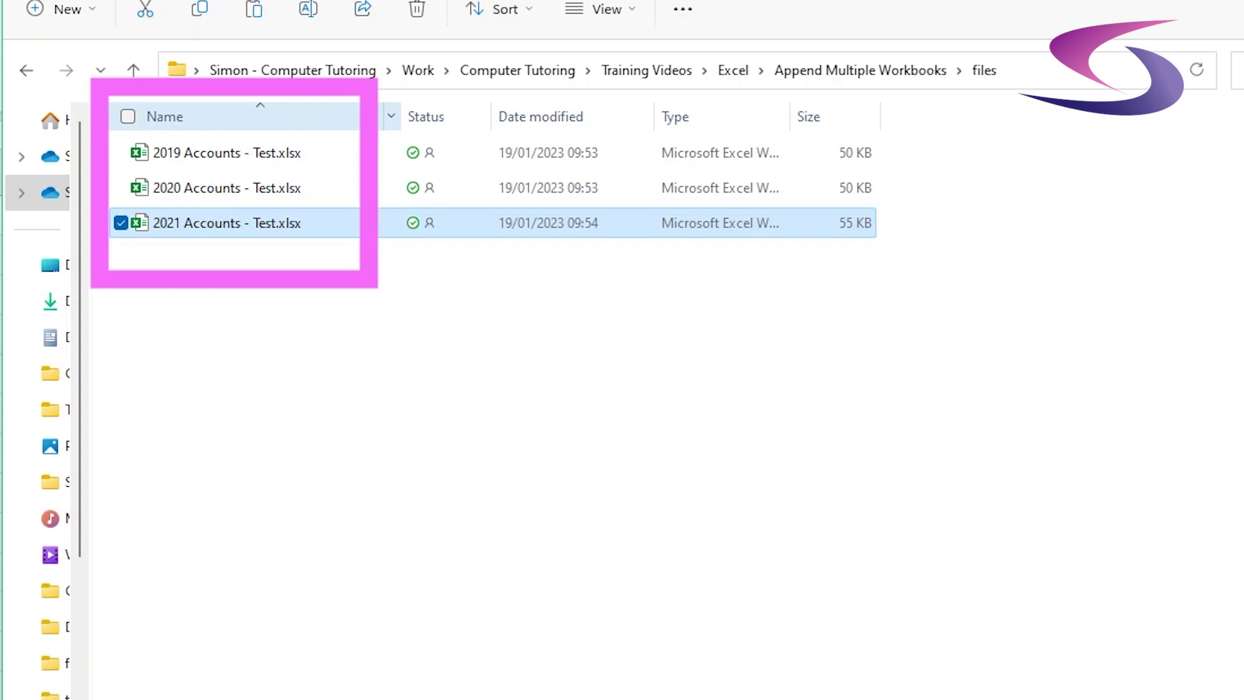
{"action": "left_click", "coordinate": [156, 192]}
{"action": "left_click", "coordinate": [153, 188]}
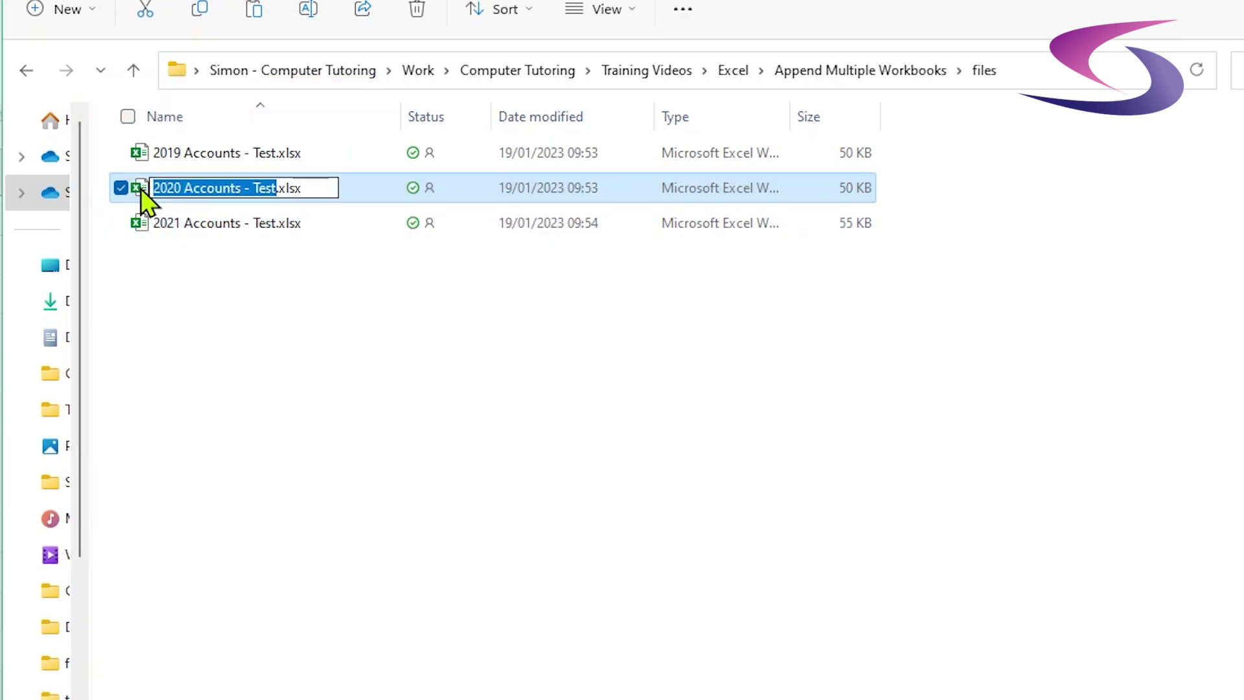
Open 2020 Accounts - Test.xlsx to inspect its contents
{"action": "double_click", "coordinate": [141, 189]}
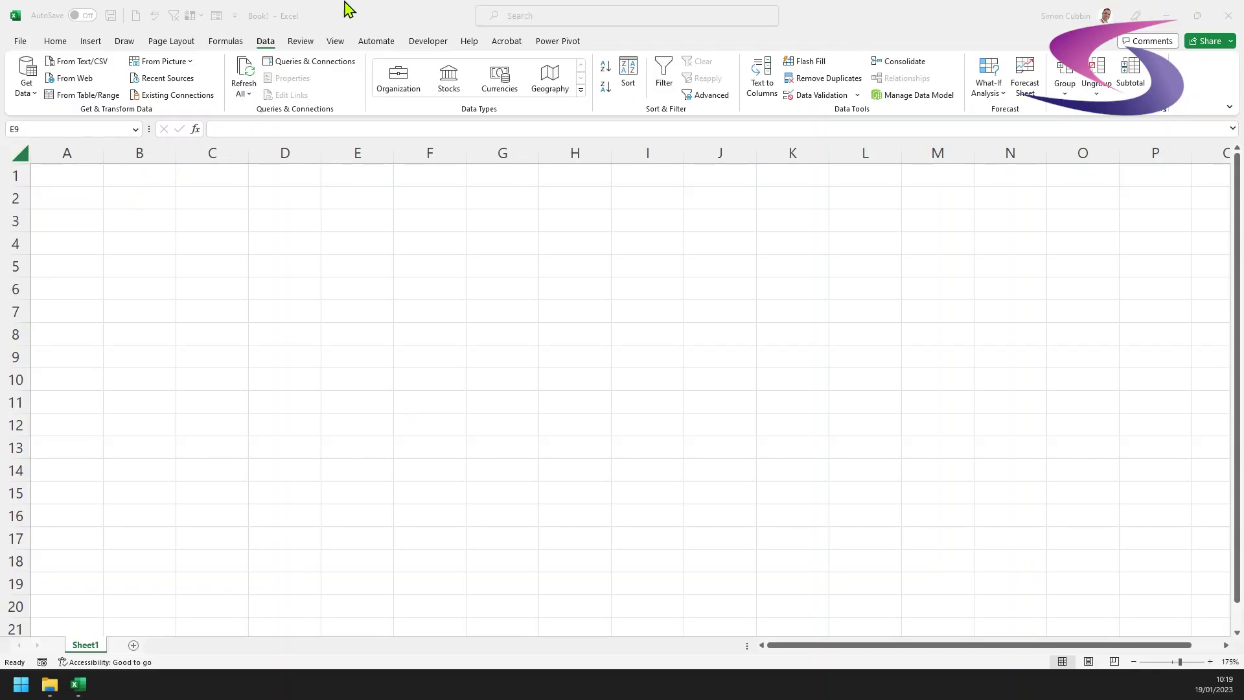
In Book1, start a From Folder data import using the files folder as the source
{"action": "left_click", "coordinate": [271, 39]}
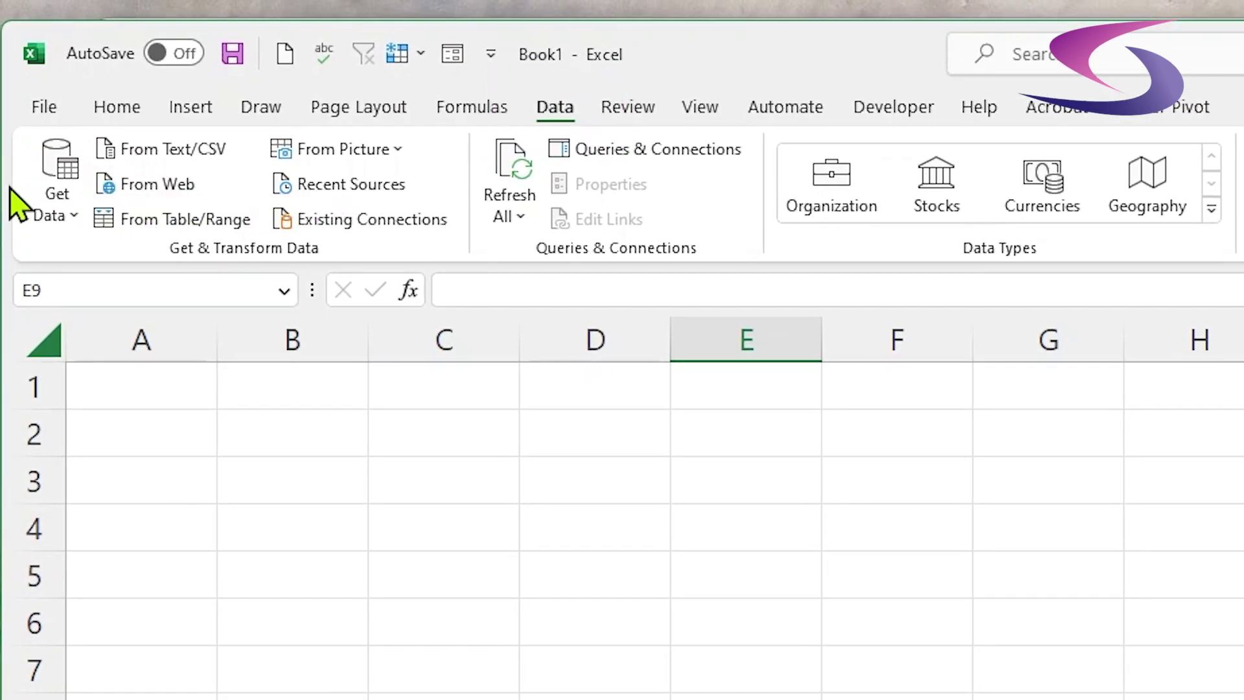
{"action": "left_click", "coordinate": [53, 211]}
{"action": "mouse_move", "coordinate": [266, 269]}
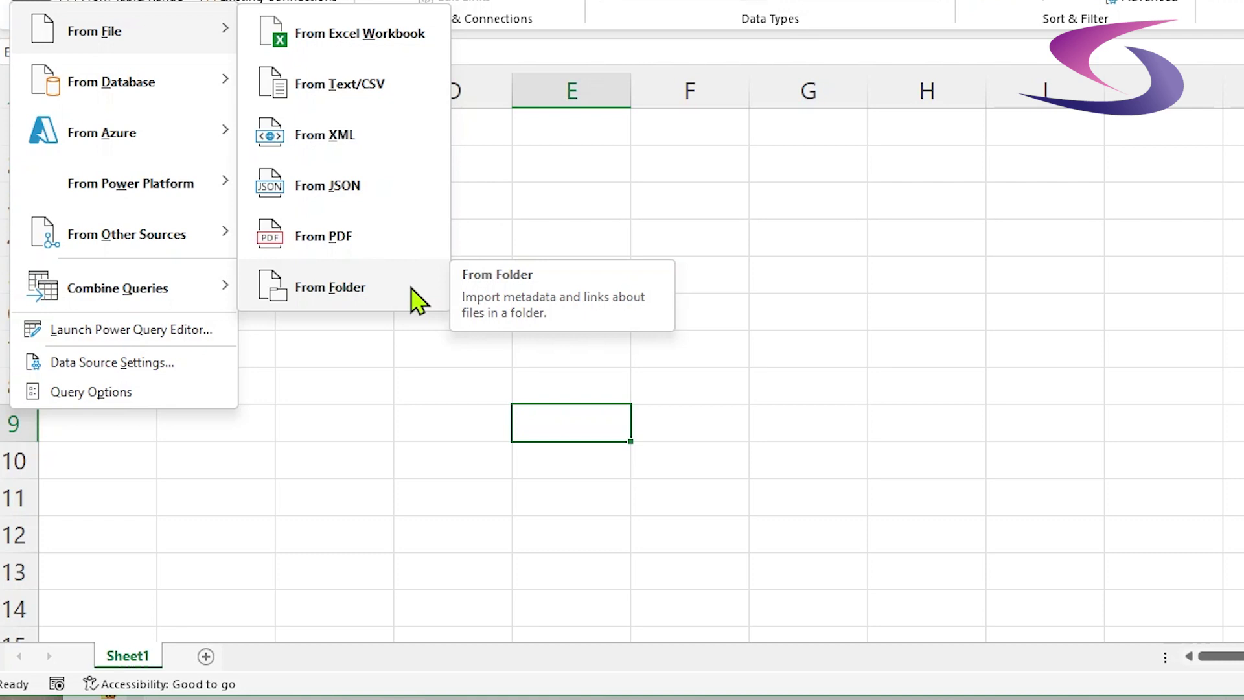
{"action": "left_click", "coordinate": [331, 287]}
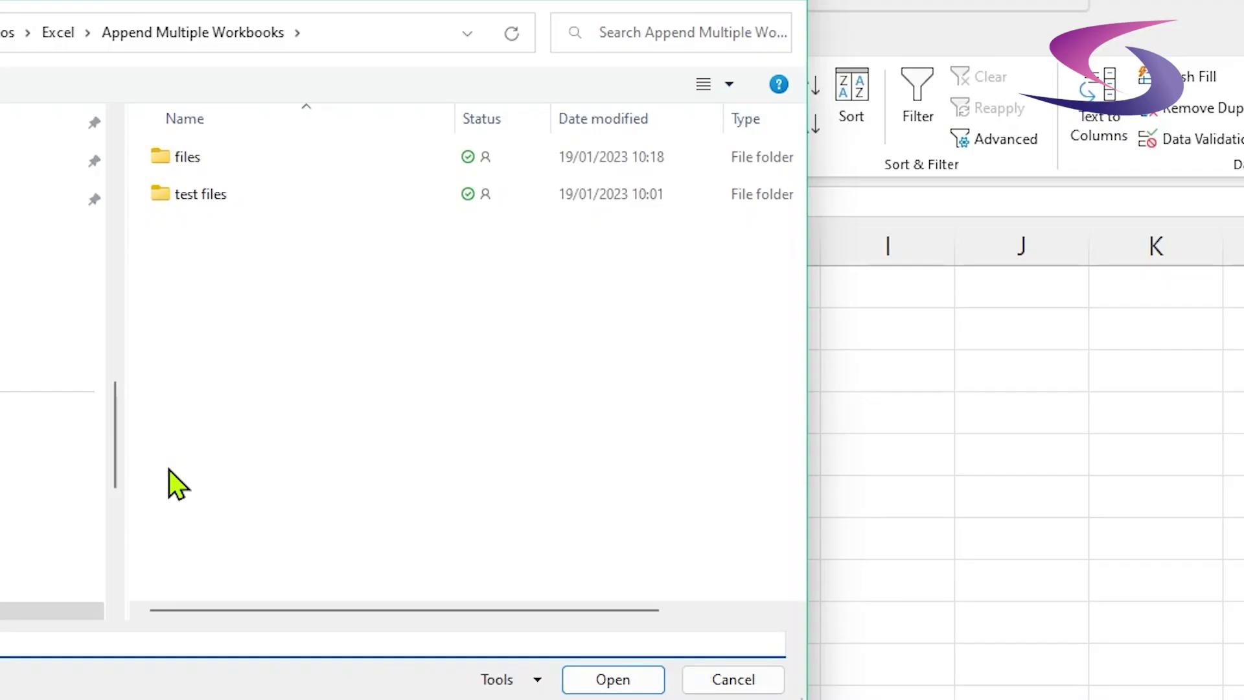
{"action": "double_click", "coordinate": [169, 156]}
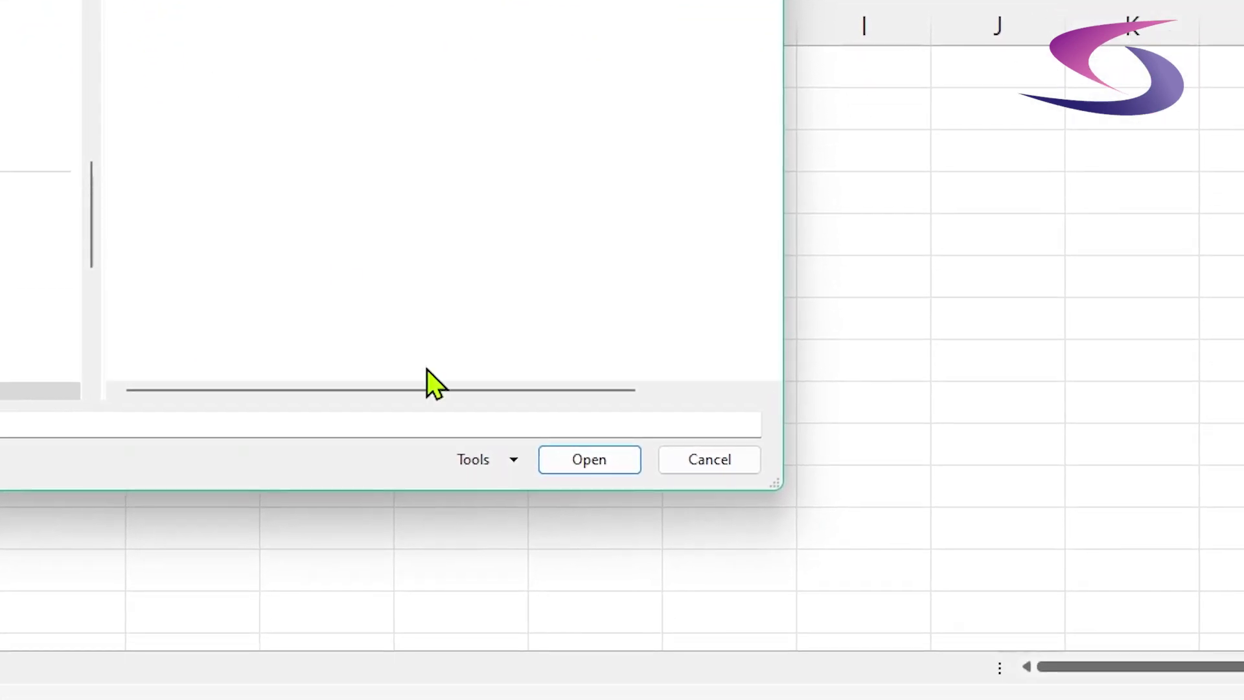
{"action": "left_click", "coordinate": [588, 465]}
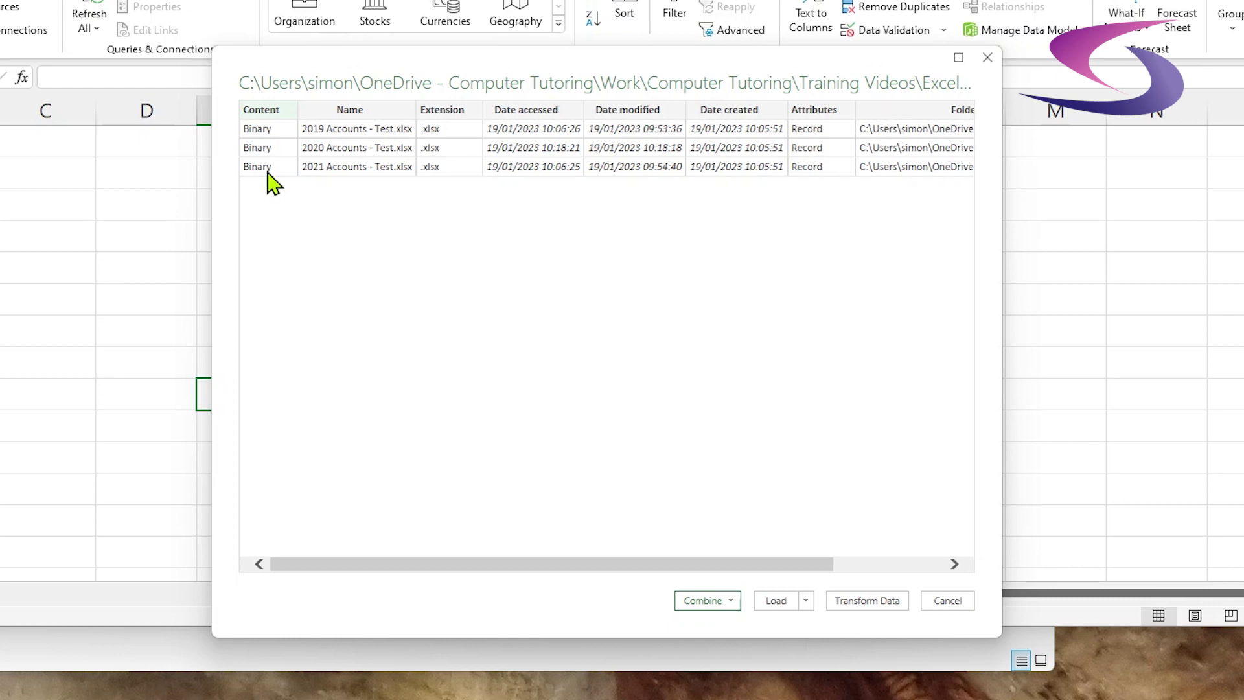
Choose Combine & Transform Data for the three yearly accounts workbooks
{"action": "left_click", "coordinate": [734, 602]}
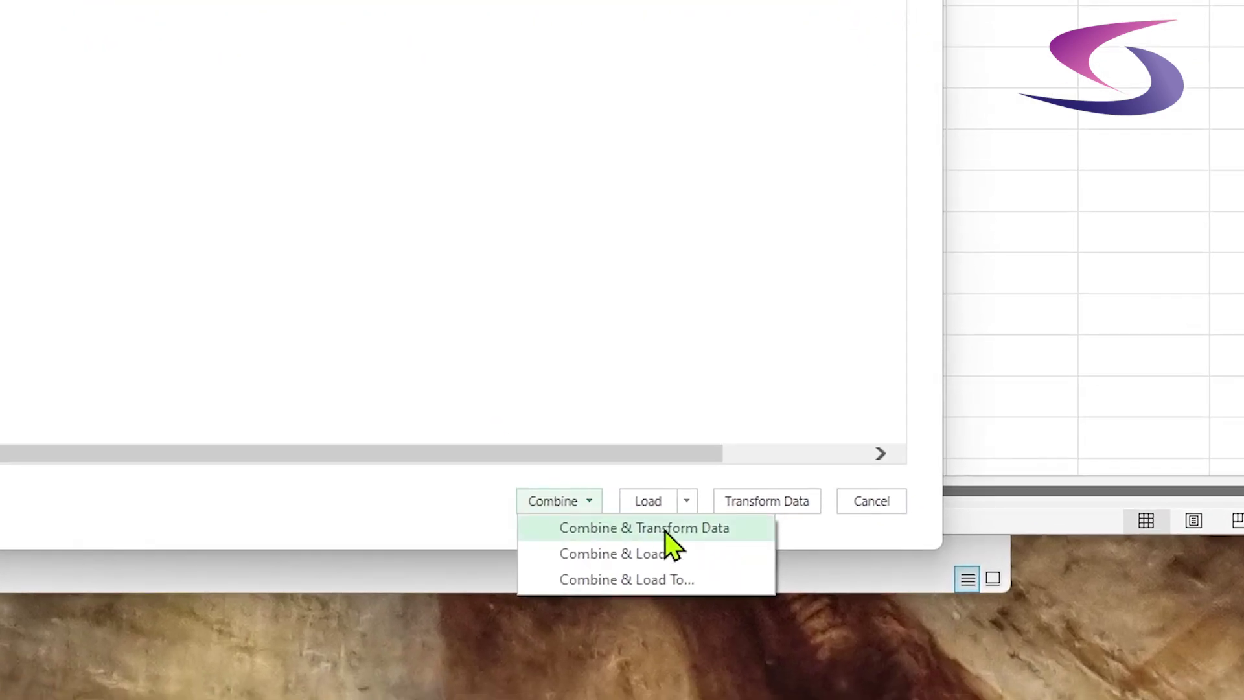
{"action": "left_click", "coordinate": [756, 533]}
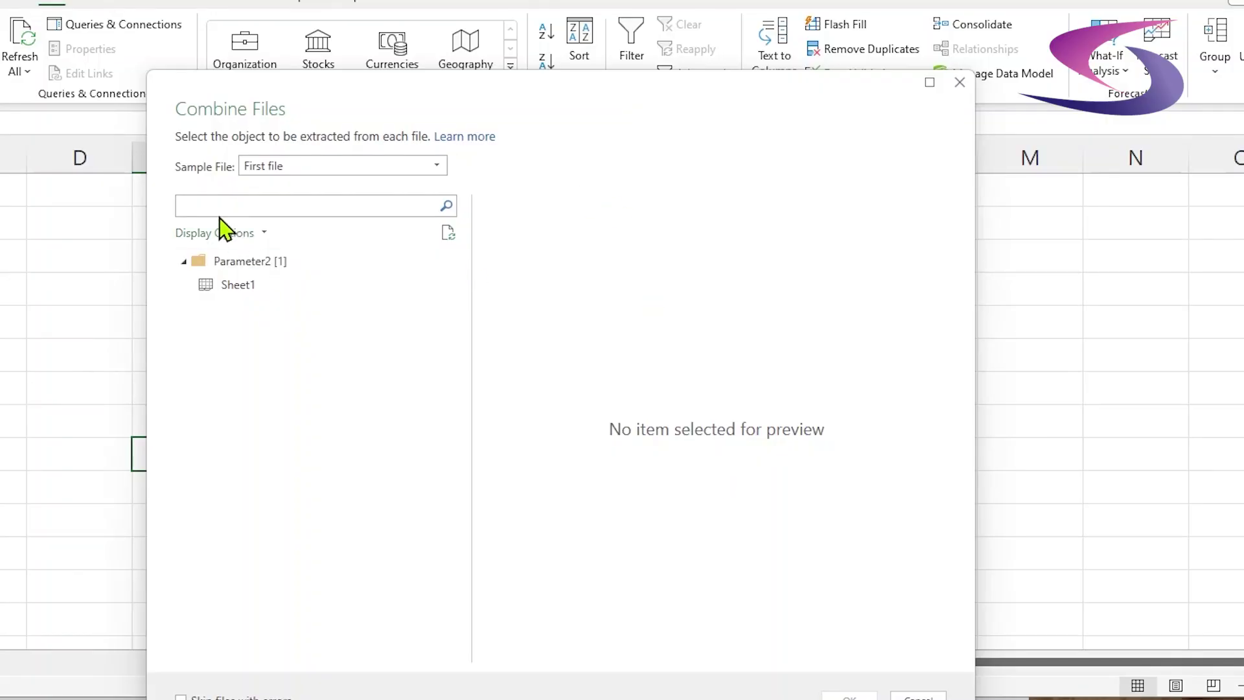
Combine the files using First file as the sample and Sheet1 as the sheet
{"action": "left_click", "coordinate": [436, 165]}
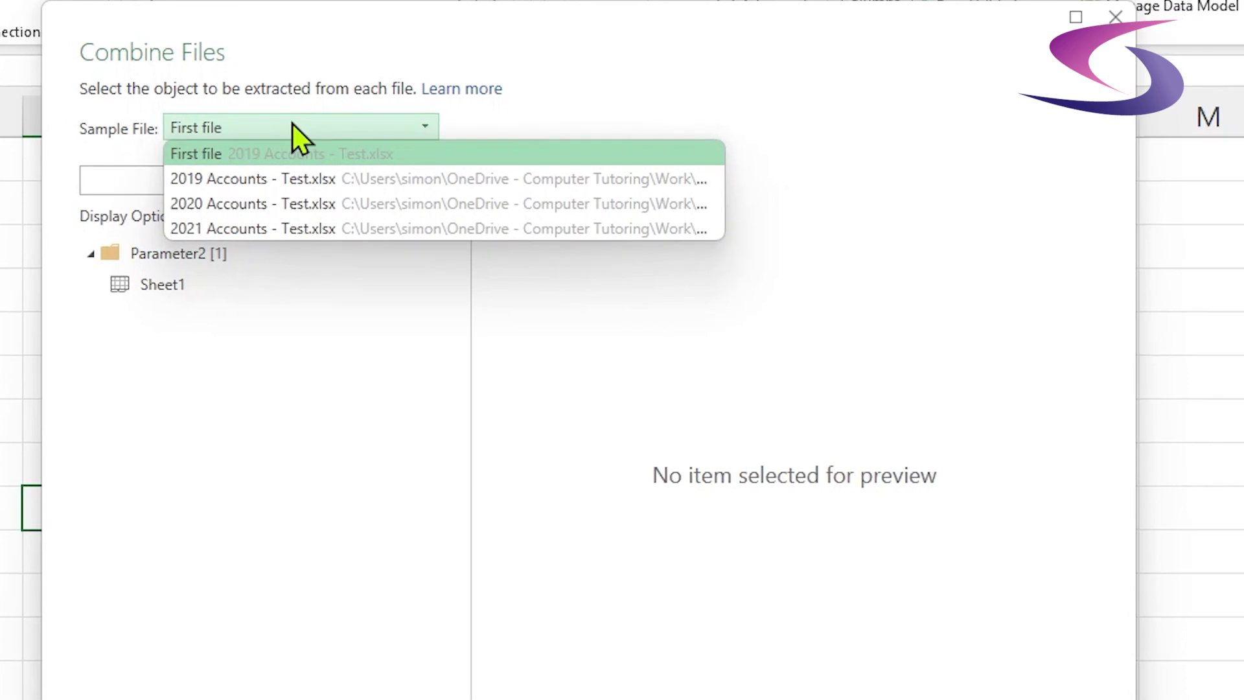
{"action": "left_click", "coordinate": [241, 155]}
{"action": "left_click", "coordinate": [179, 317]}
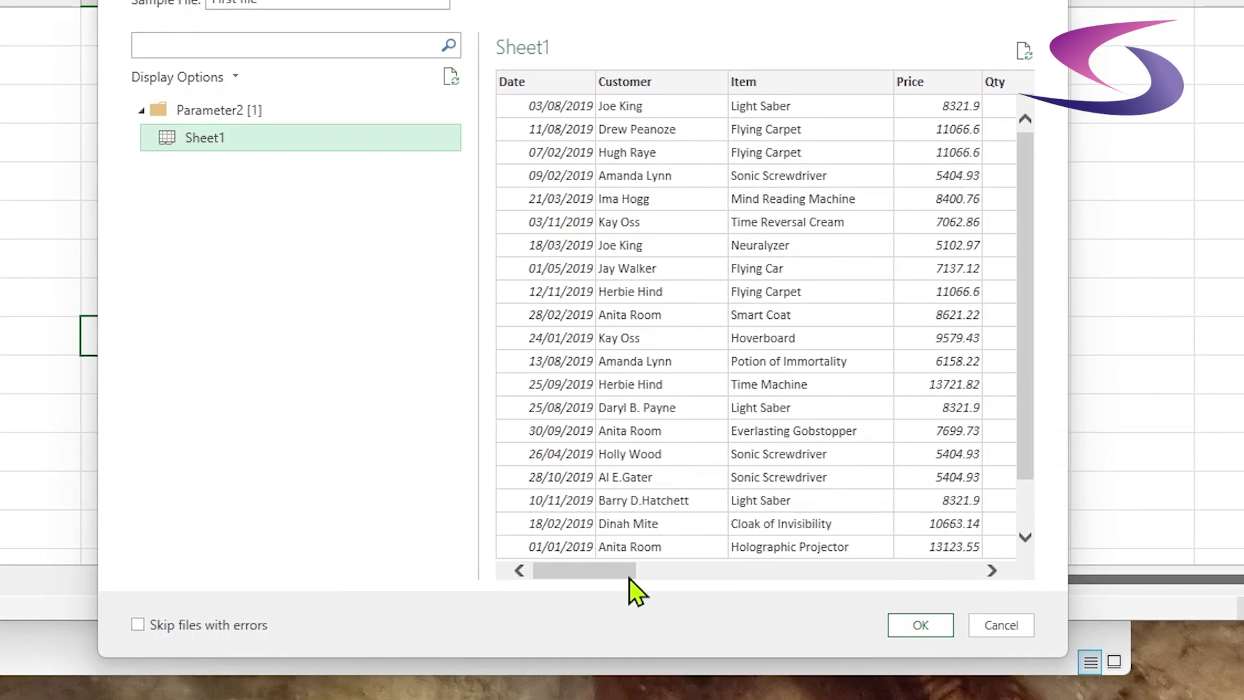
{"action": "mouse_move", "coordinate": [629, 578]}
{"action": "left_mouse_down"}
{"action": "mouse_move", "coordinate": [859, 563]}
{"action": "mouse_move", "coordinate": [619, 574]}
{"action": "left_mouse_up"}
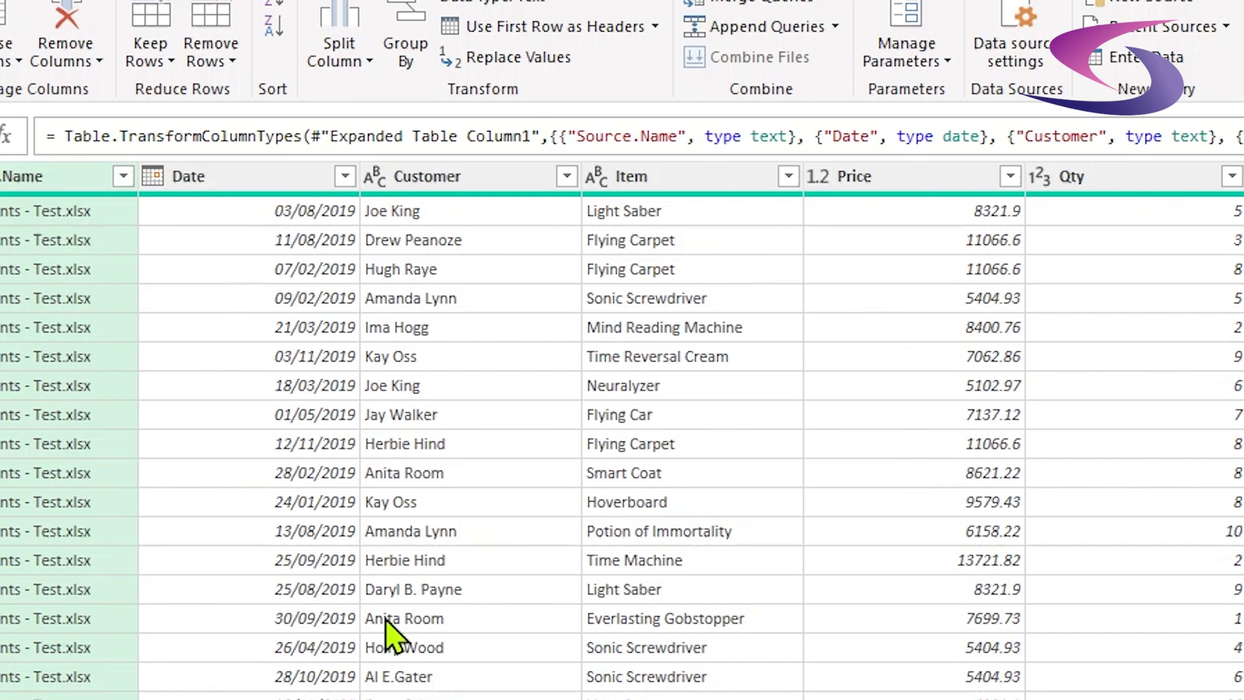
Select the Date through Total columns and remove all other columns, including Source.Name
{"action": "scroll", "coordinate": [623, 428], "scroll_direction": "right", "scroll_amount": 10}
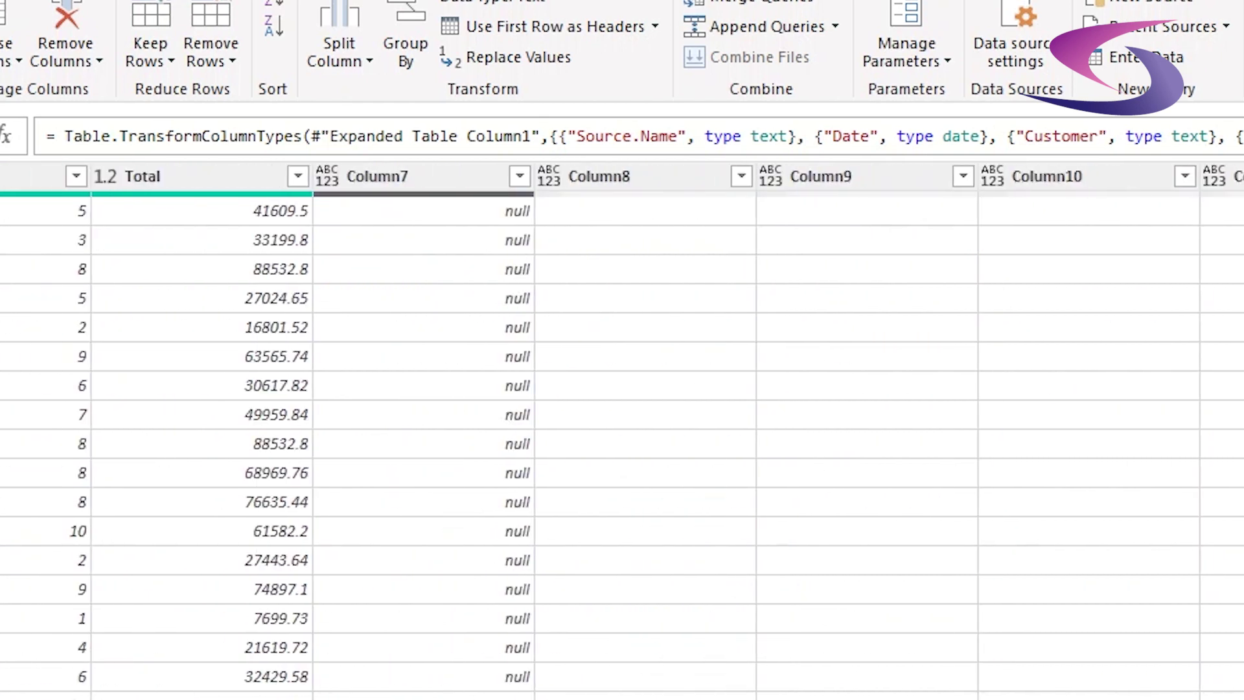
{"action": "scroll", "coordinate": [622, 427], "scroll_direction": "left", "scroll_amount": 9}
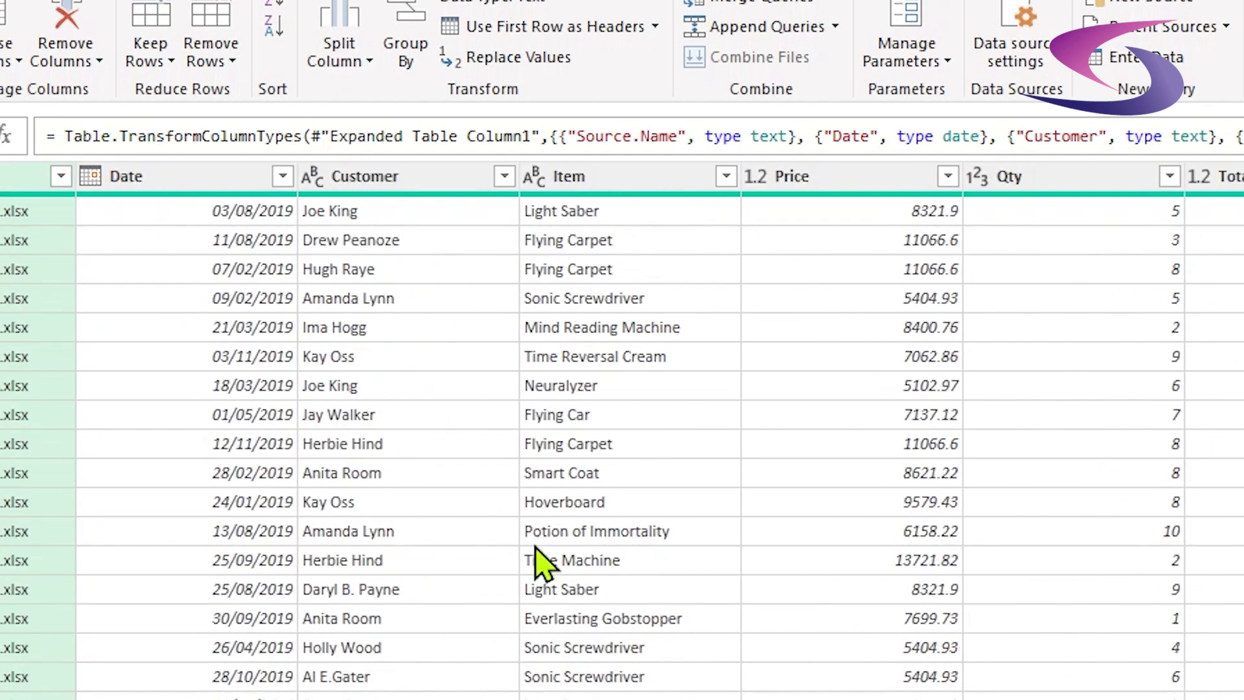
{"action": "left_click", "coordinate": [158, 188]}
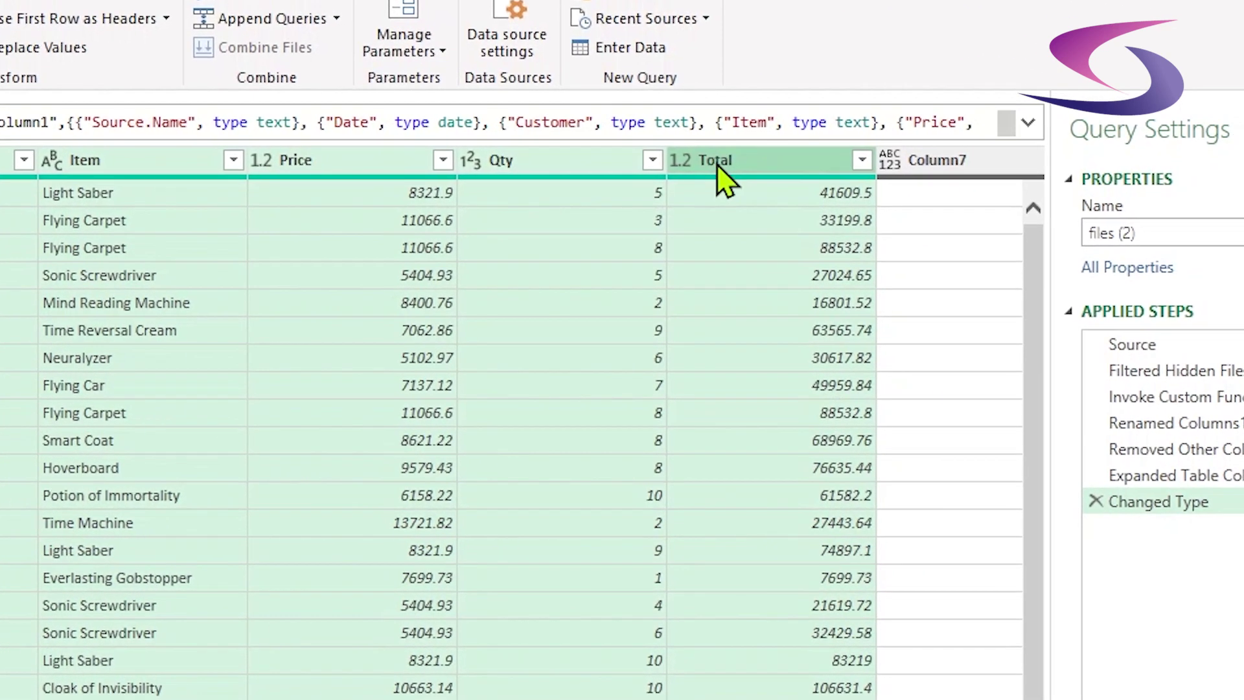
{"action": "right_click", "coordinate": [1083, 188]}
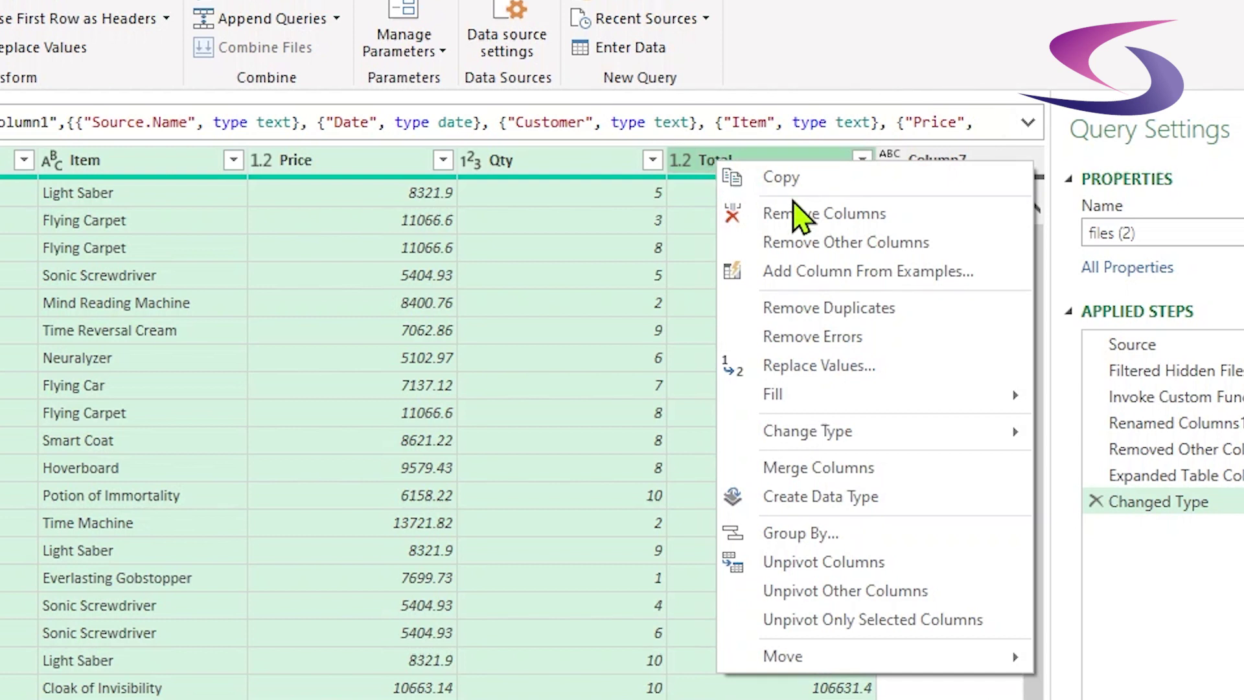
{"action": "left_click", "coordinate": [805, 242]}
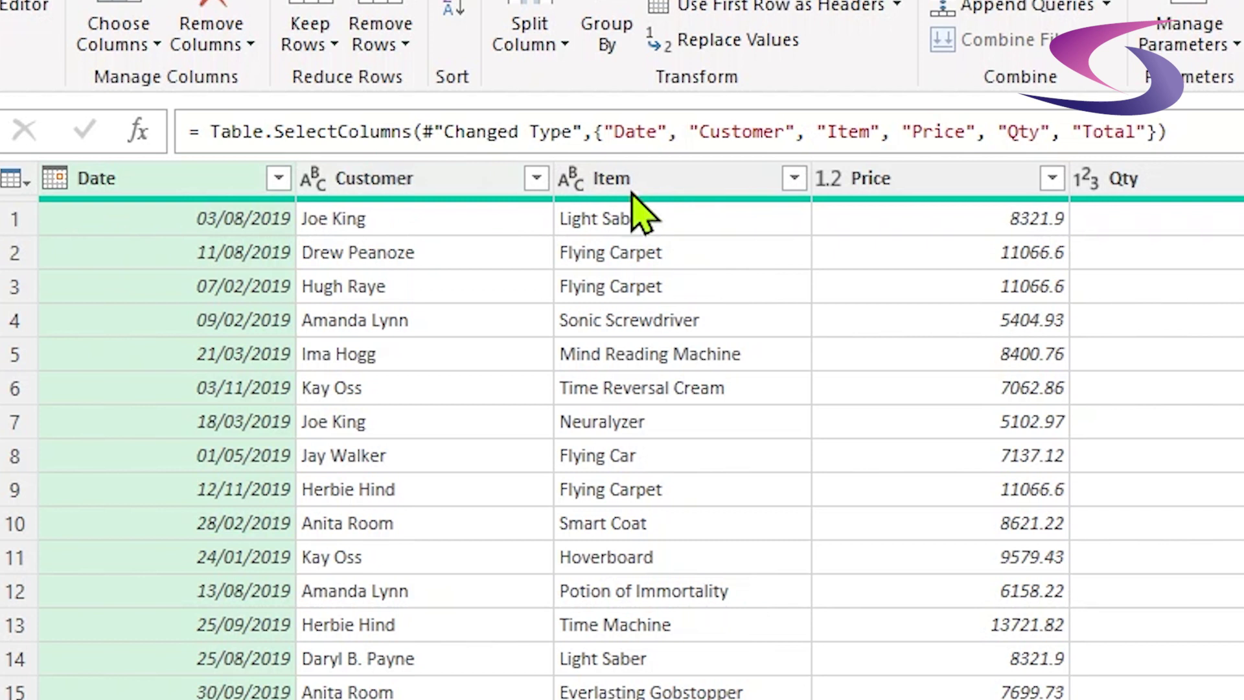
Set both the Price and Total columns to the Currency data type
{"action": "left_click", "coordinate": [829, 179]}
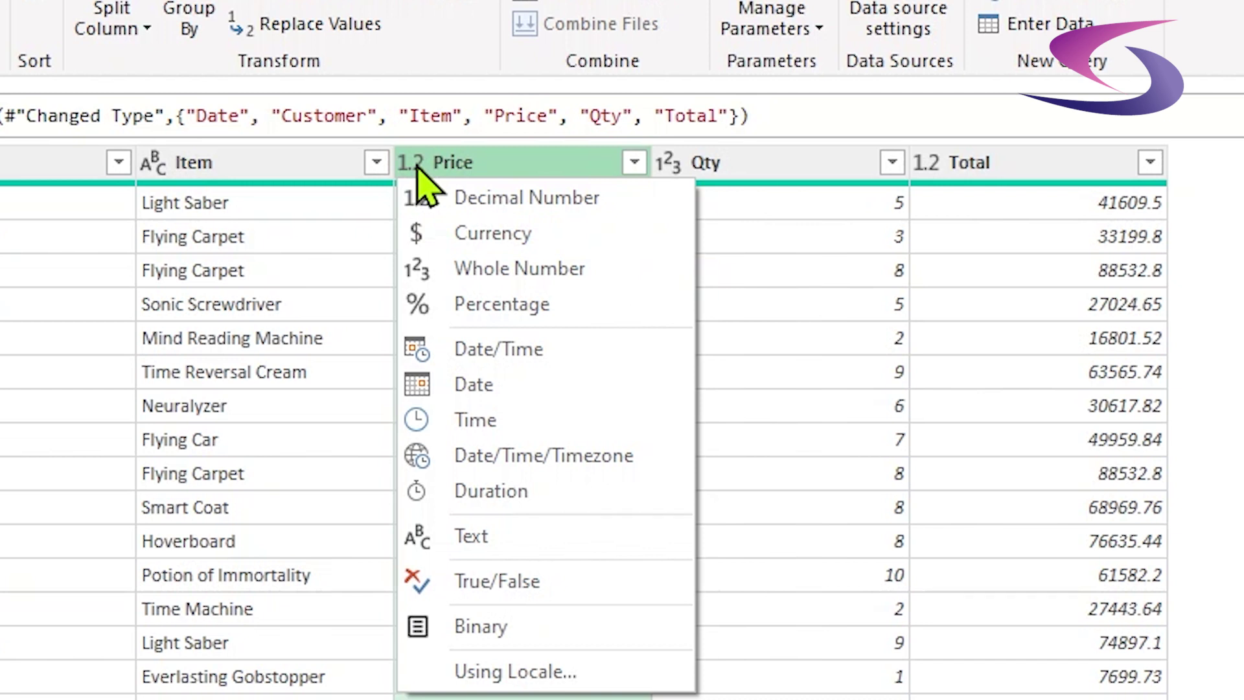
{"action": "left_click", "coordinate": [480, 235]}
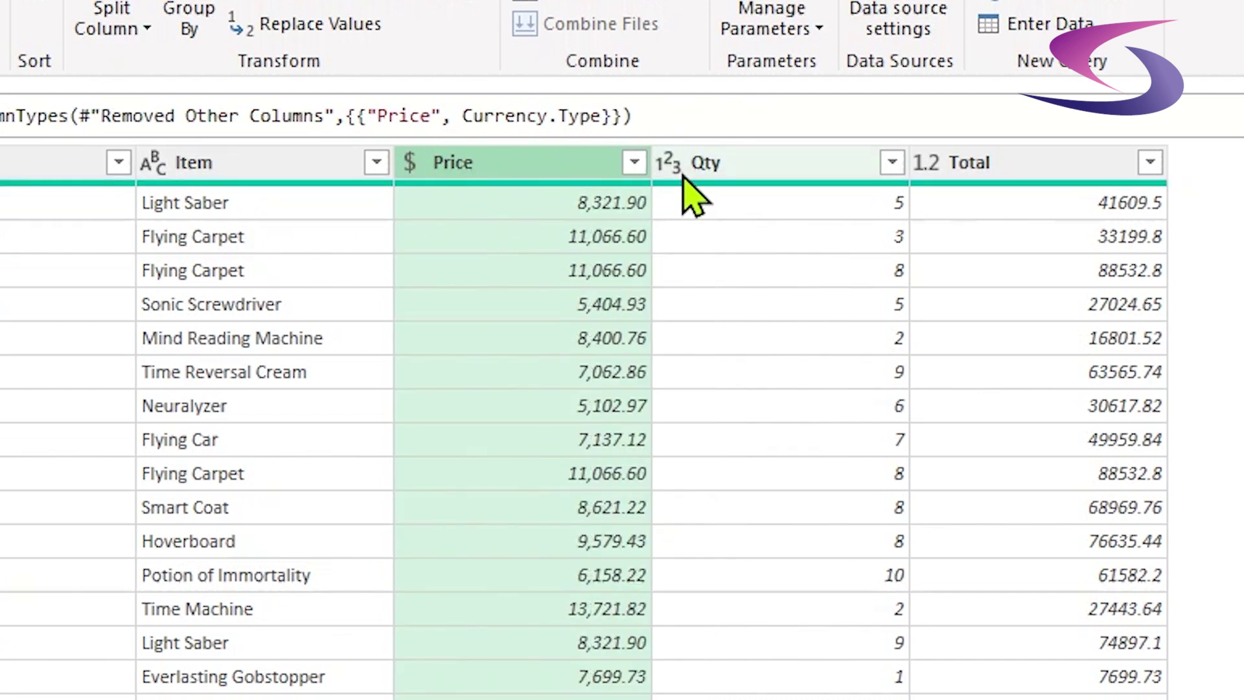
{"action": "left_click", "coordinate": [926, 163]}
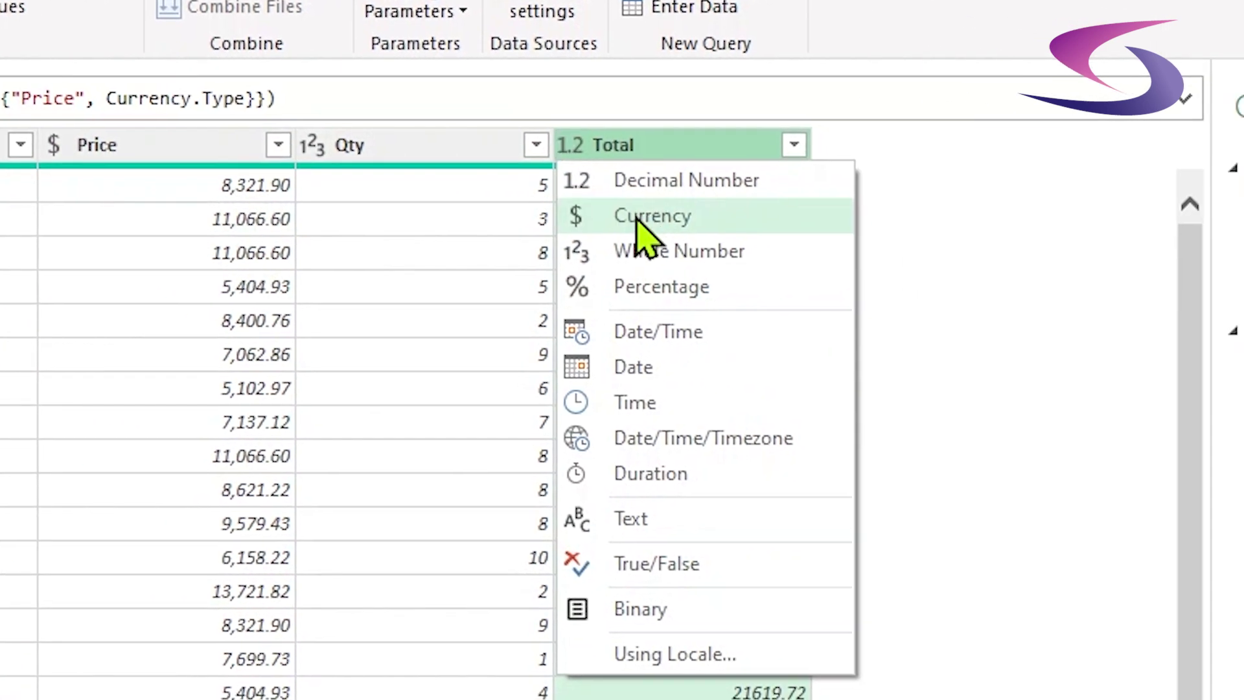
{"action": "left_click", "coordinate": [1020, 234]}
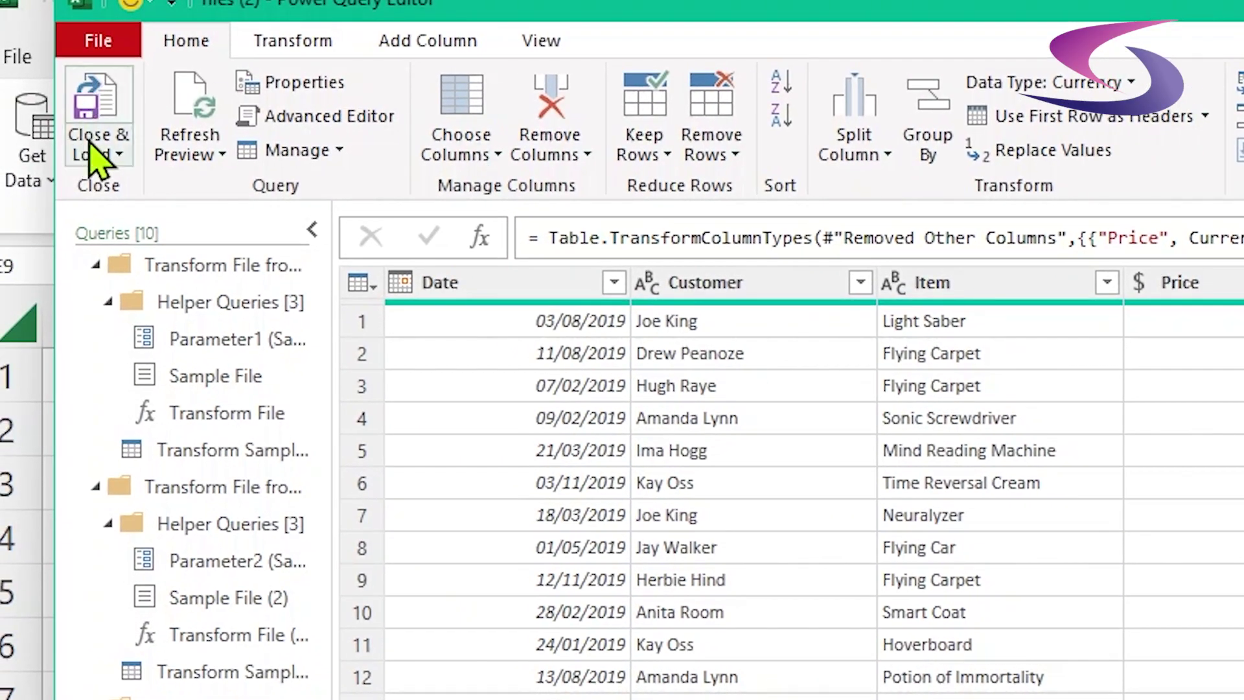
Load the query as a table on a new worksheet
{"action": "left_click", "coordinate": [99, 151]}
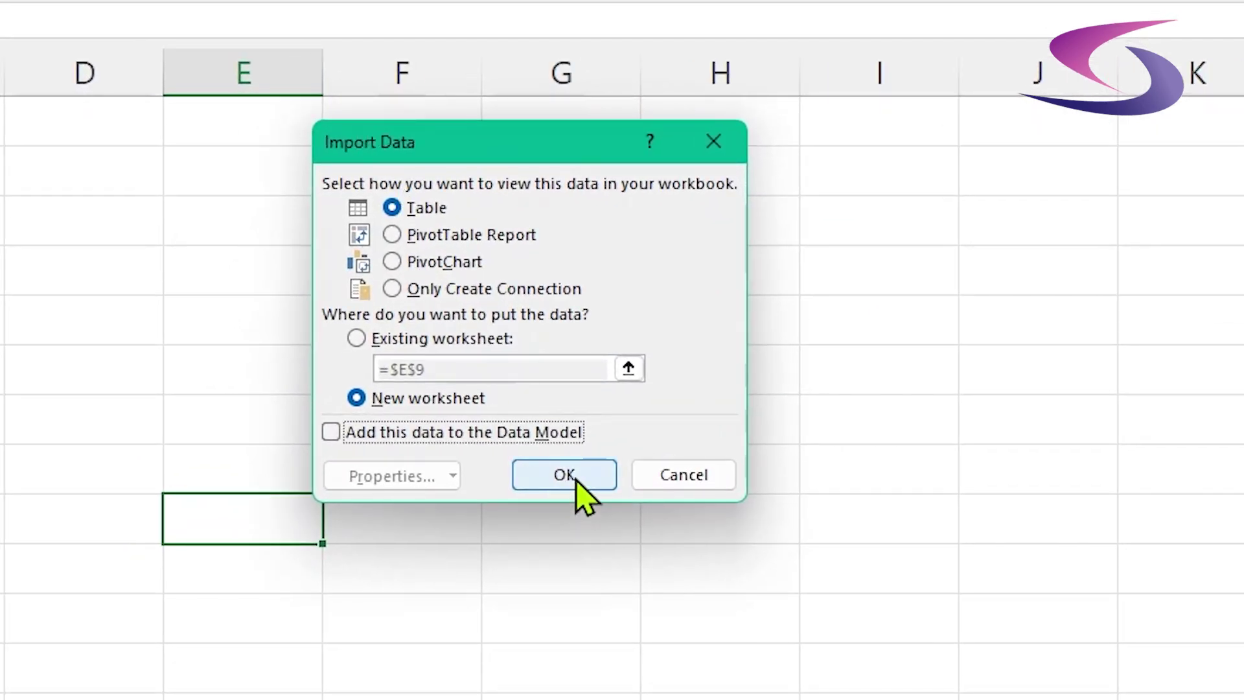
{"action": "left_click", "coordinate": [576, 480]}
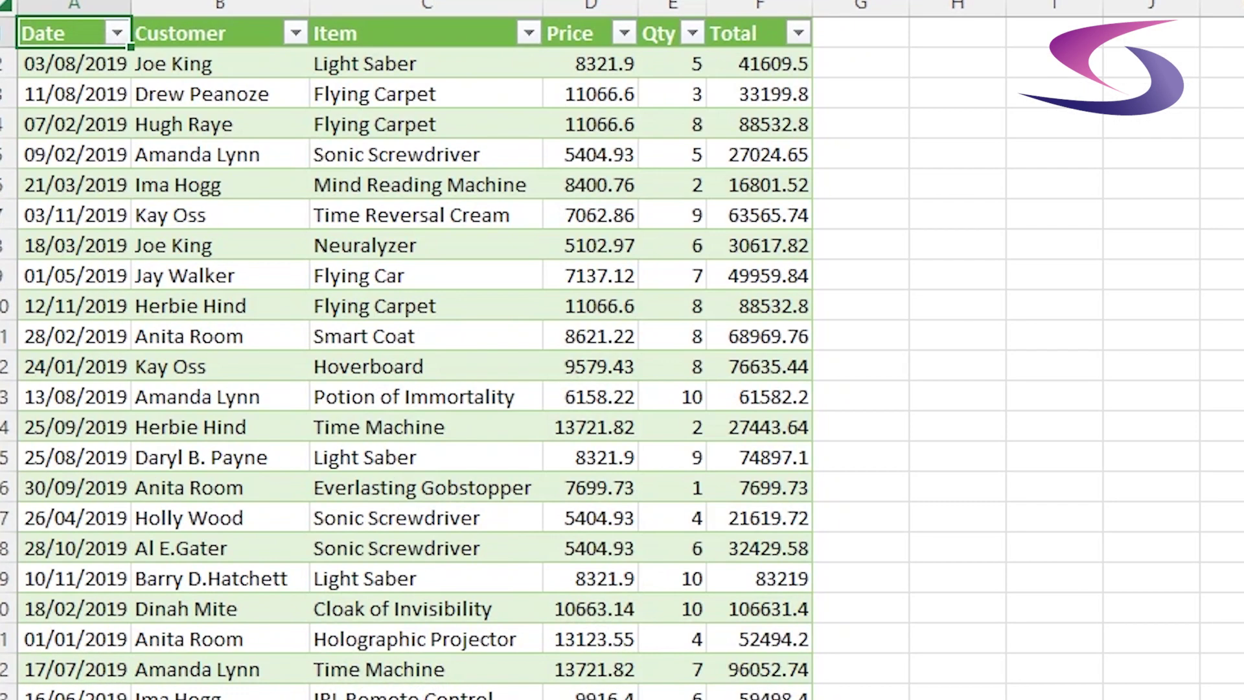
{"action": "scroll", "coordinate": [318, 128], "scroll_direction": "down", "scroll_amount": 14}
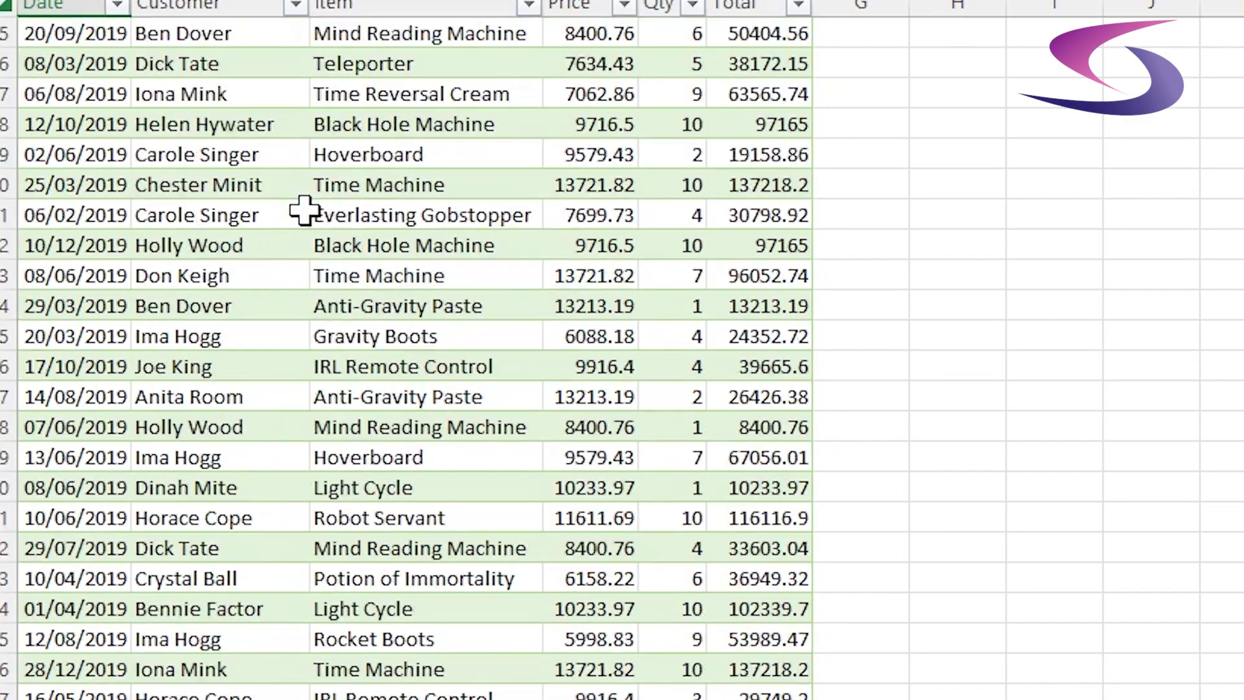
{"action": "scroll", "coordinate": [305, 210], "scroll_direction": "down", "scroll_amount": 9}
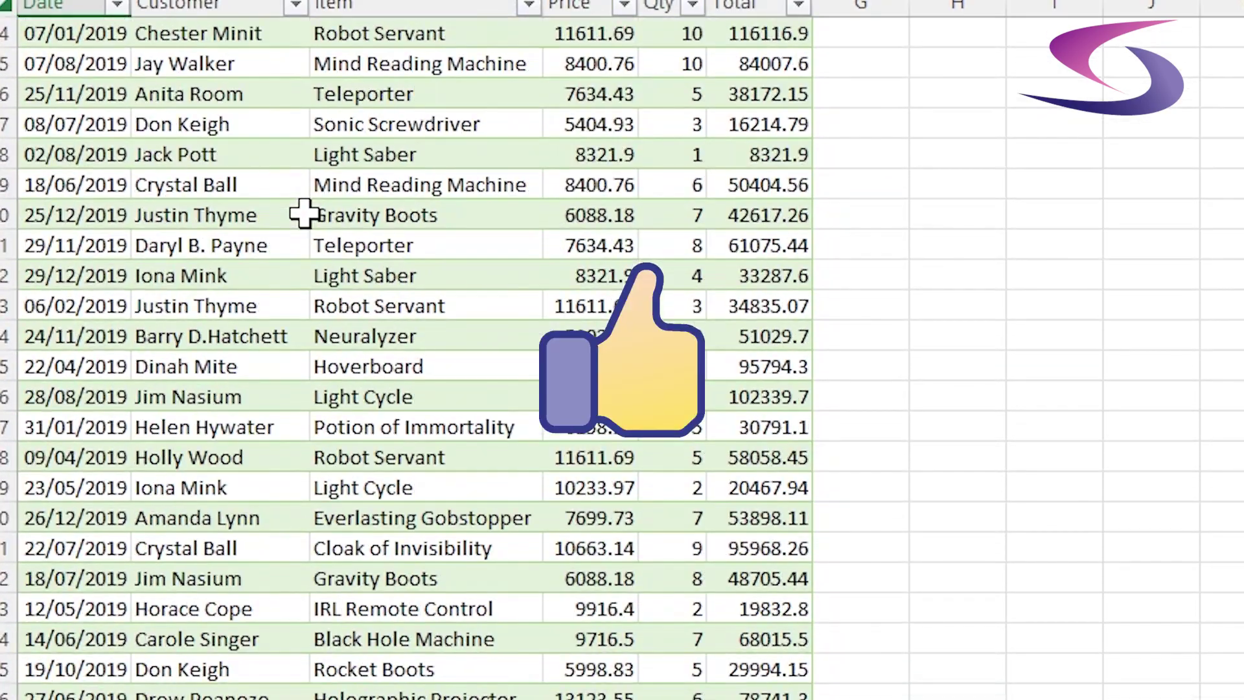
{"action": "scroll", "coordinate": [305, 217], "scroll_direction": "up", "scroll_amount": 20}
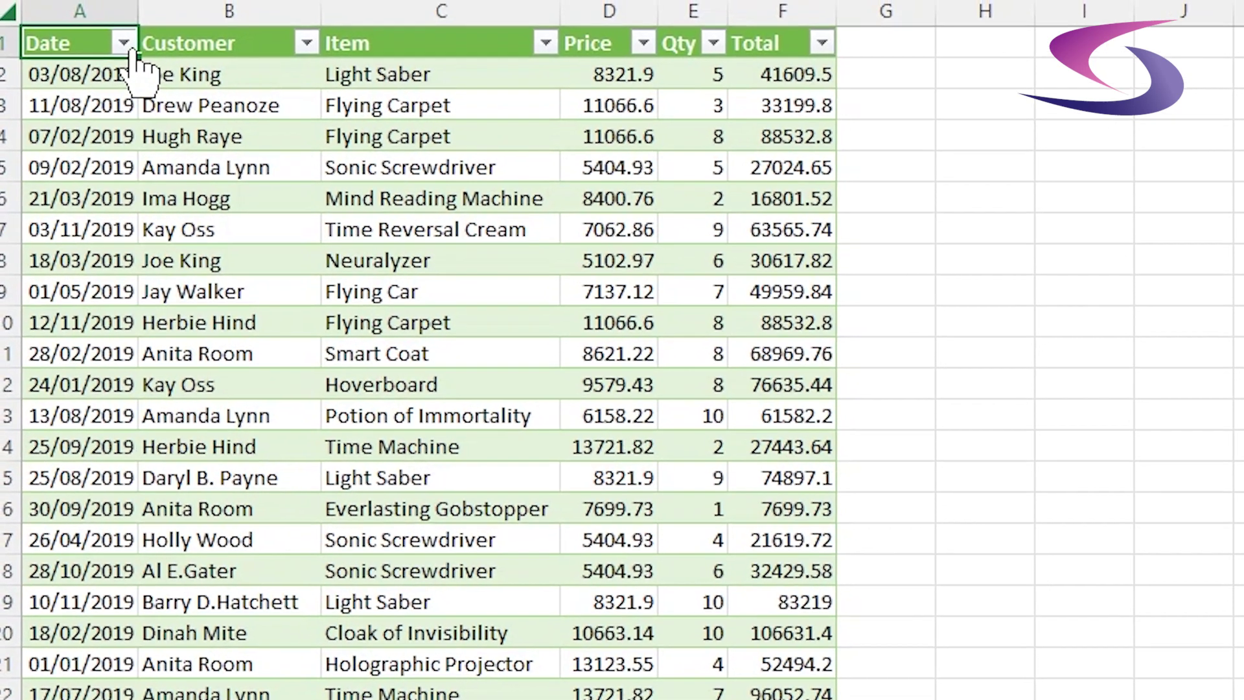
Check that the Date filter lists only 2019, 2020 and 2021
{"action": "left_click", "coordinate": [117, 33]}
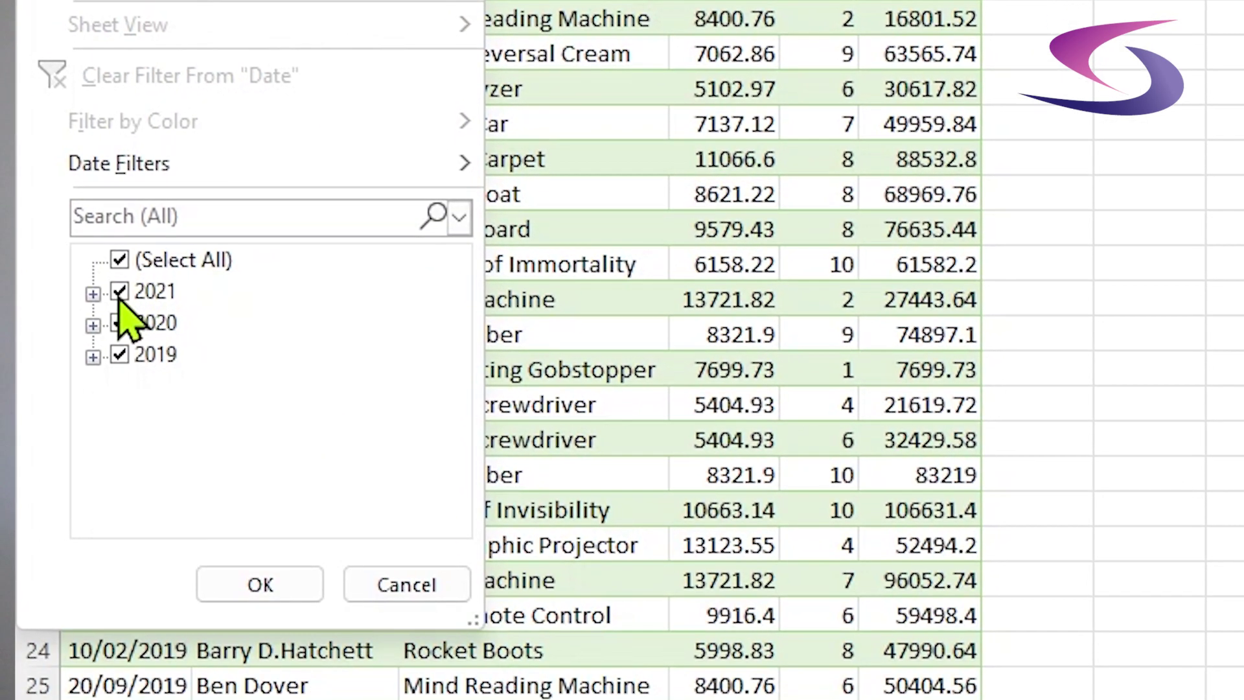
{"action": "left_click", "coordinate": [78, 548]}
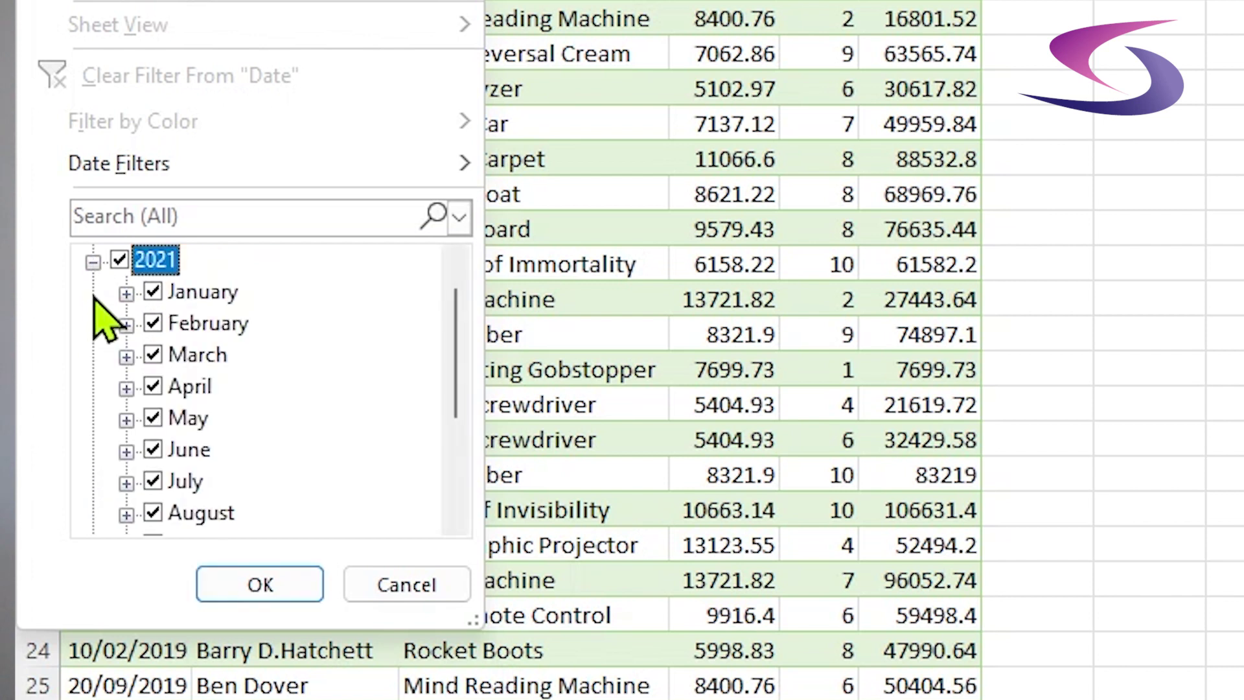
{"action": "left_click", "coordinate": [92, 262]}
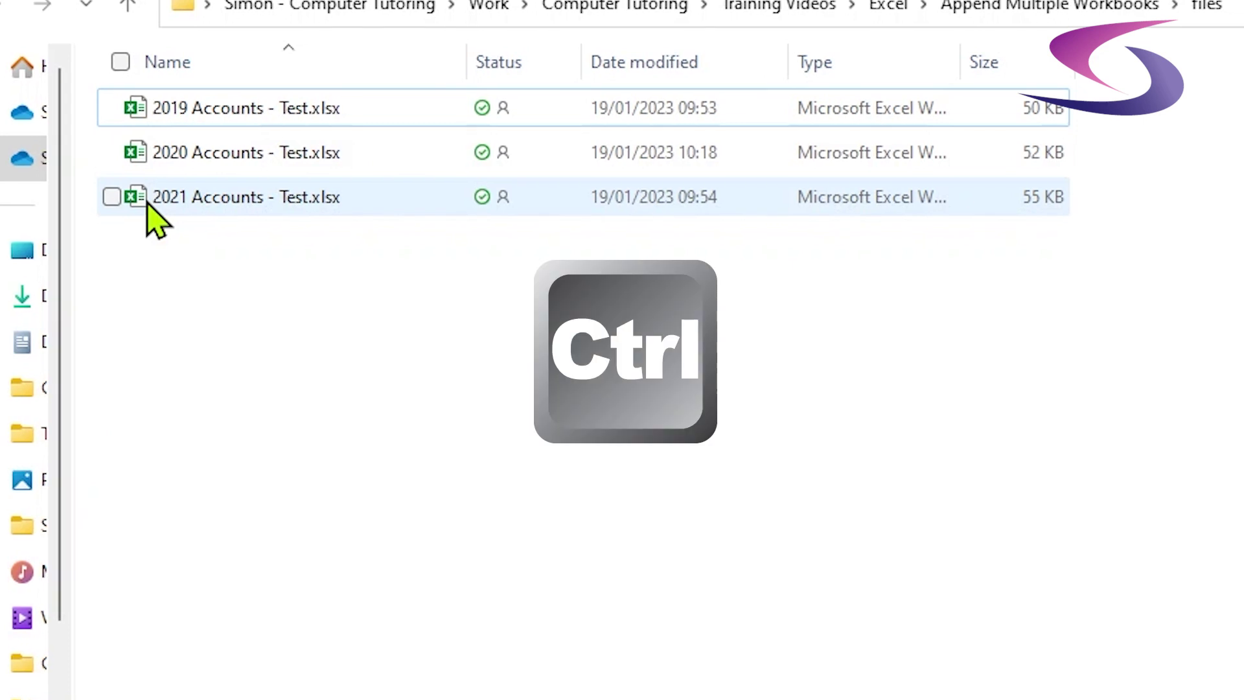
Copy 2021 Accounts - Test.xlsx and rename the copy to 2022 Accounts - Test.xlsx
{"action": "left_click_drag", "start_coordinate": [147, 198], "coordinate": [152, 285]}
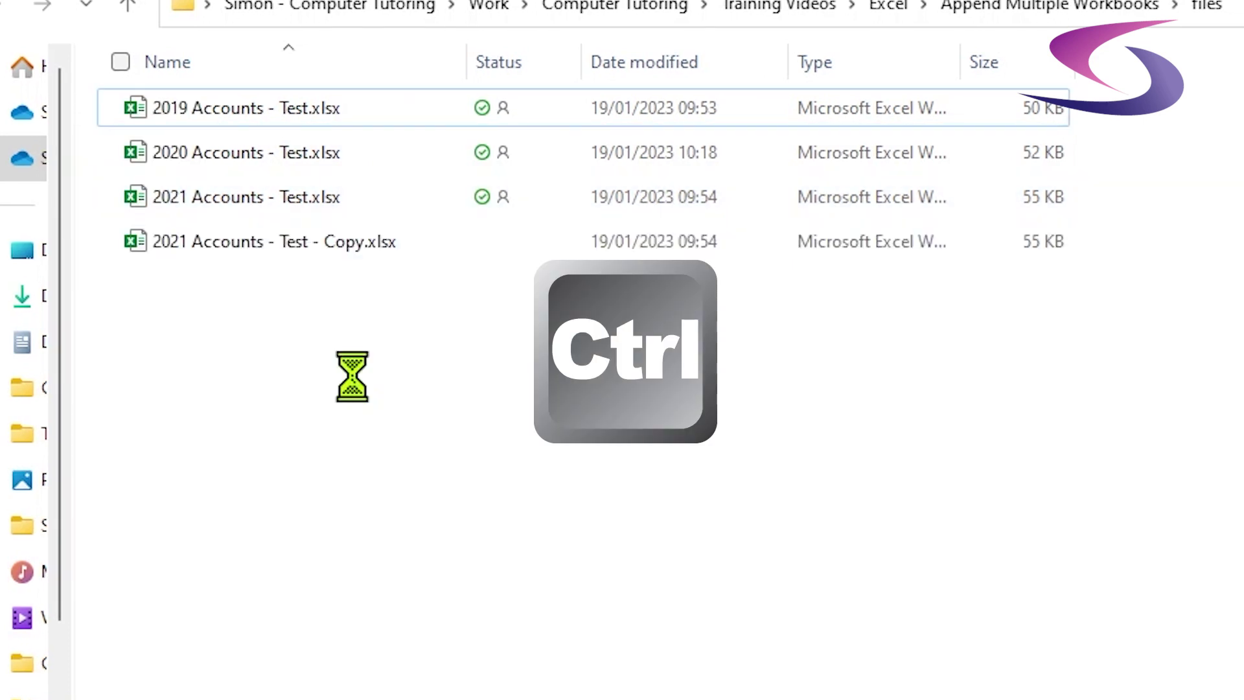
{"action": "left_click", "coordinate": [154, 198]}
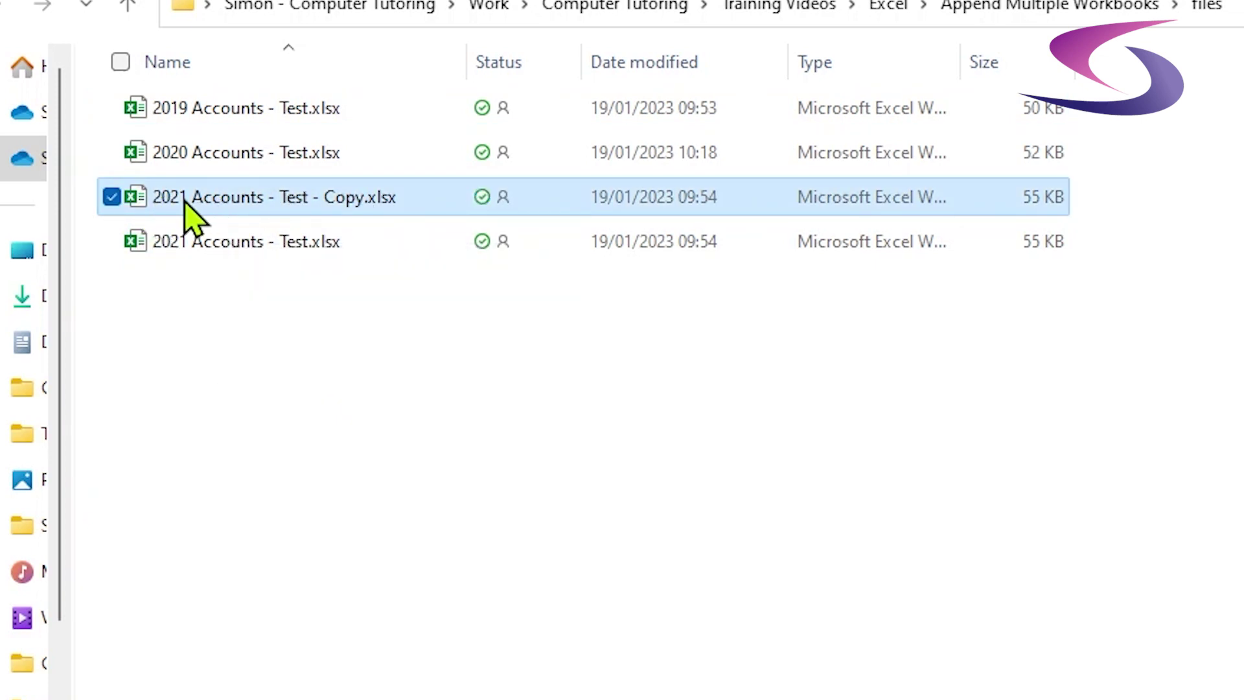
{"action": "left_click", "coordinate": [185, 198]}
{"action": "left_click", "coordinate": [183, 197]}
{"action": "key", "text": "BackSpace"}
{"action": "type", "text": "2"}
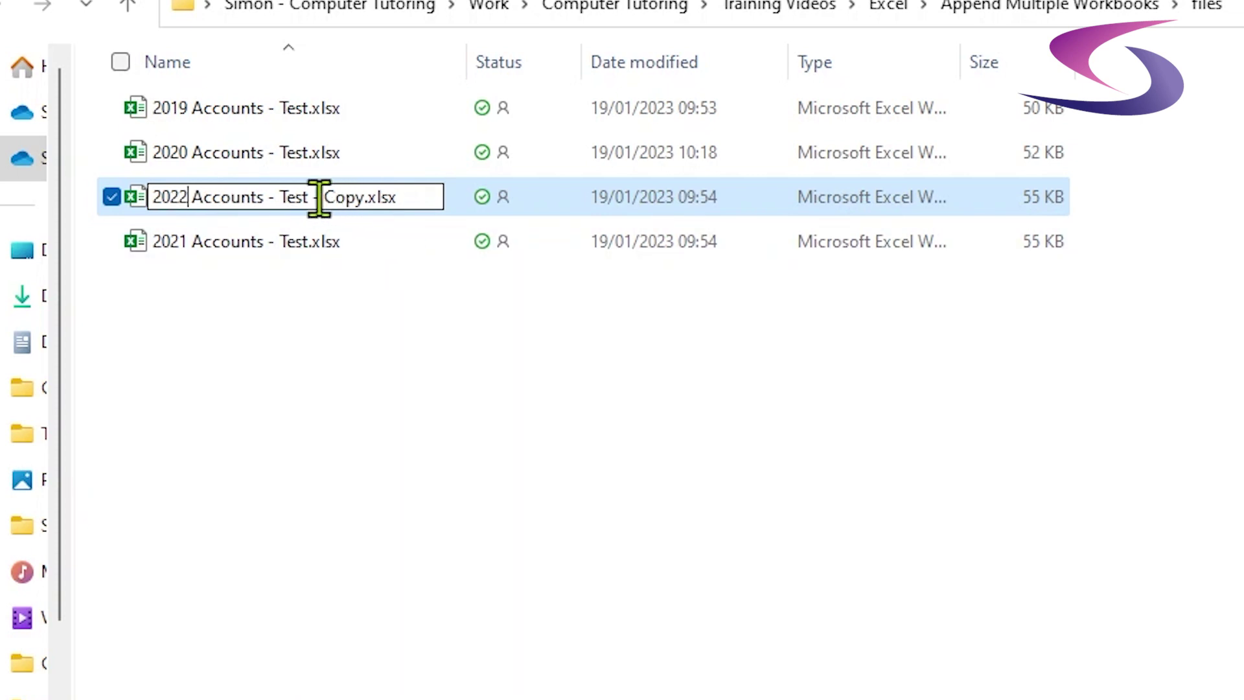
{"action": "key", "text": "BackSpace"}
{"action": "key", "text": "Return"}
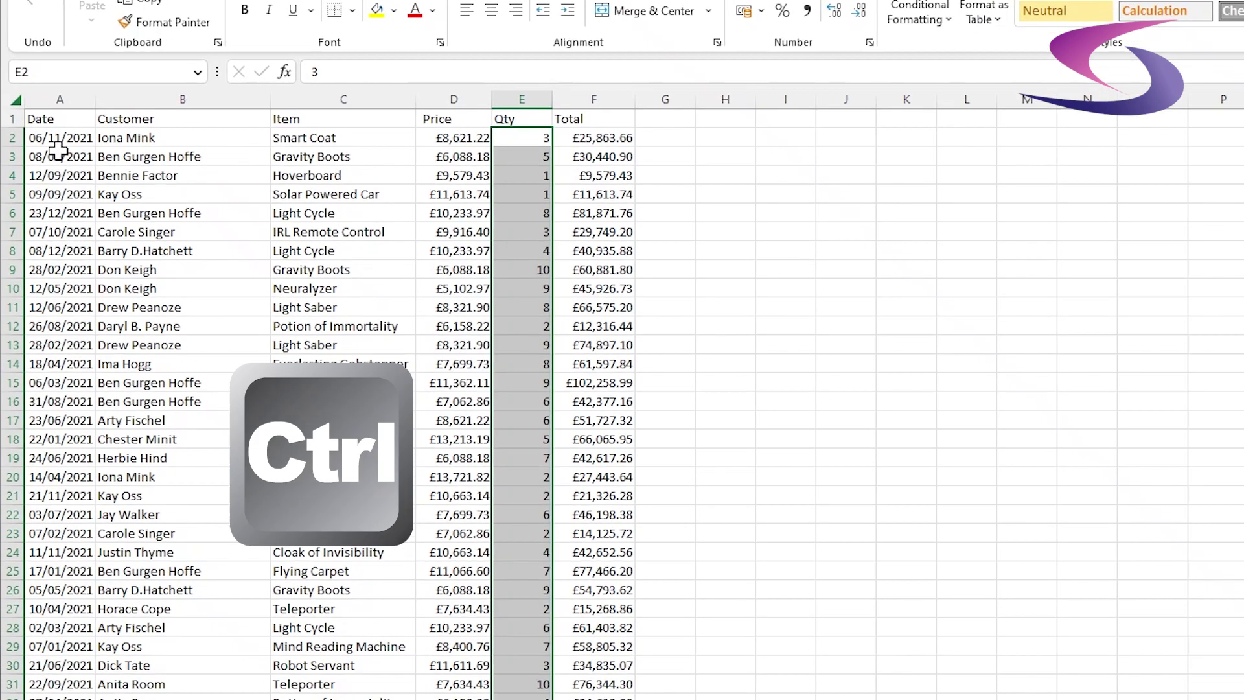
Replace /2021 with /2022 throughout the selected Date column, making 999 replacements
{"action": "left_click", "coordinate": [35, 286]}
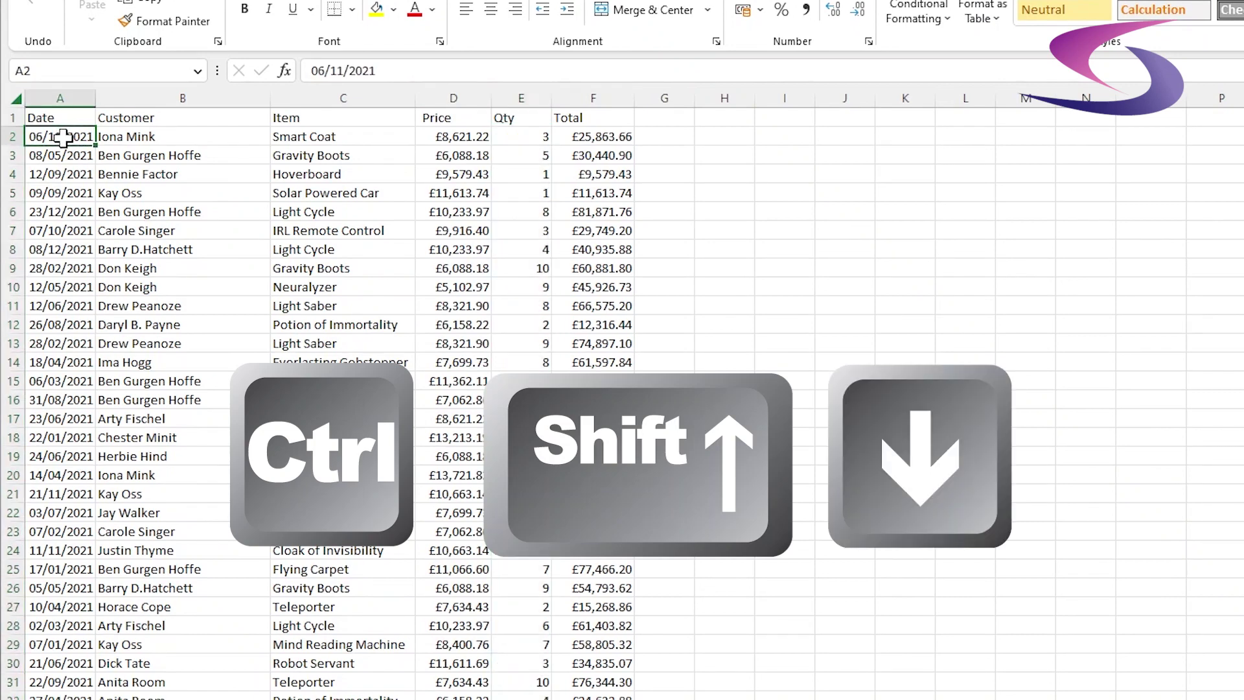
{"action": "key", "text": "ctrl+shift+Down"}
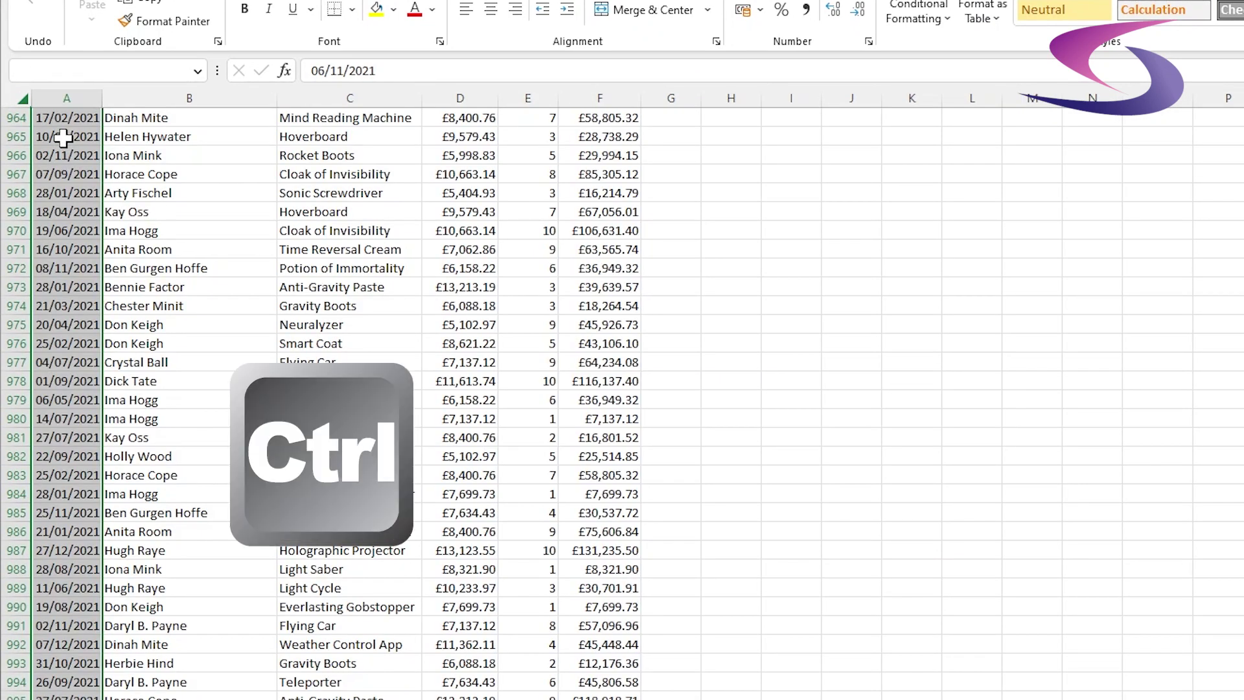
{"action": "key", "text": "ctrl+f"}
{"action": "left_click", "coordinate": [580, 229]}
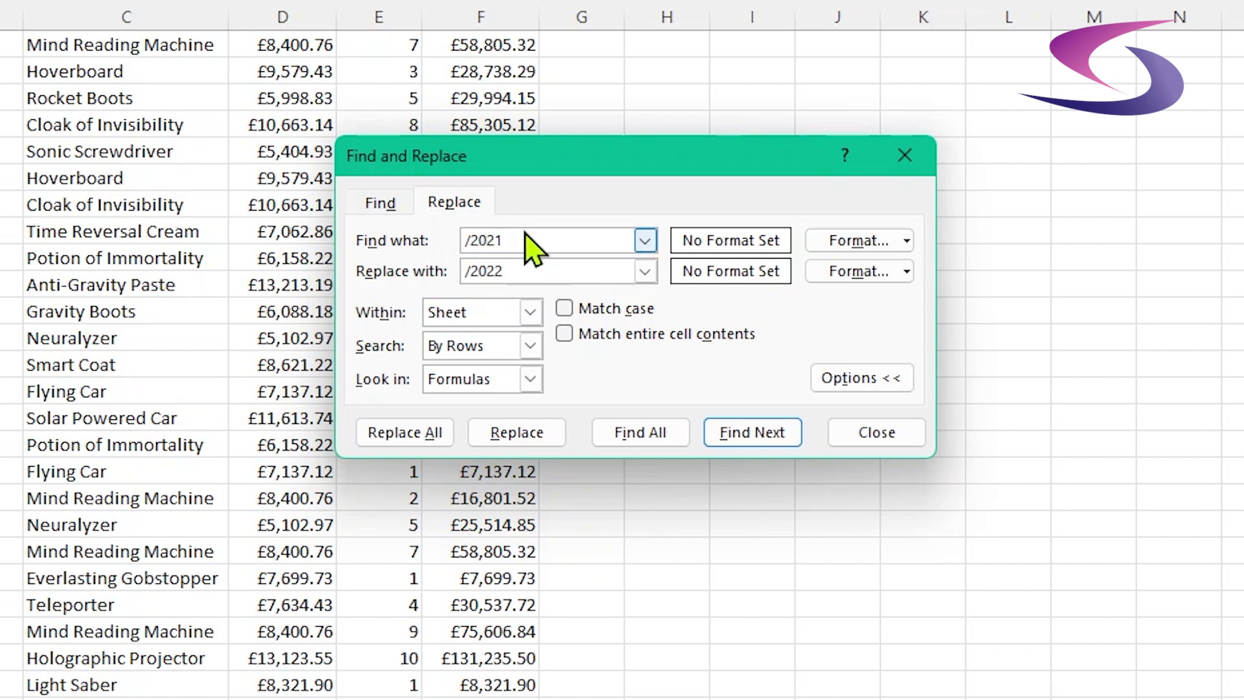
{"action": "left_click", "coordinate": [437, 433]}
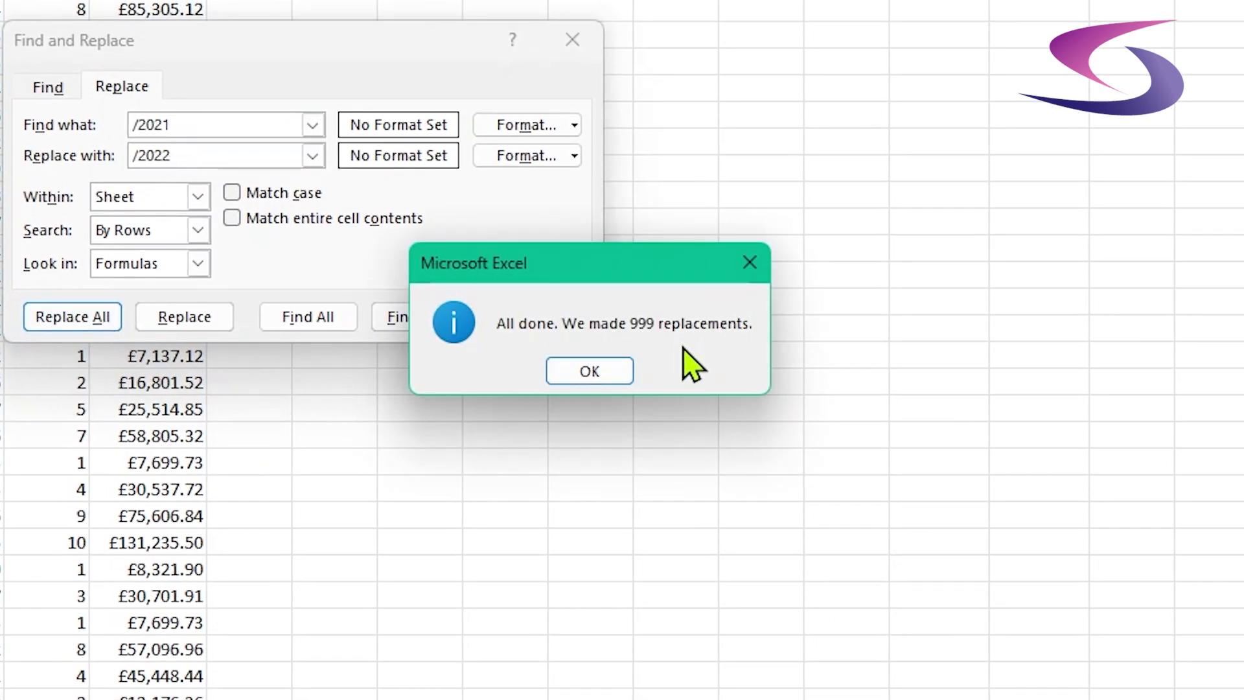
{"action": "left_click", "coordinate": [594, 370]}
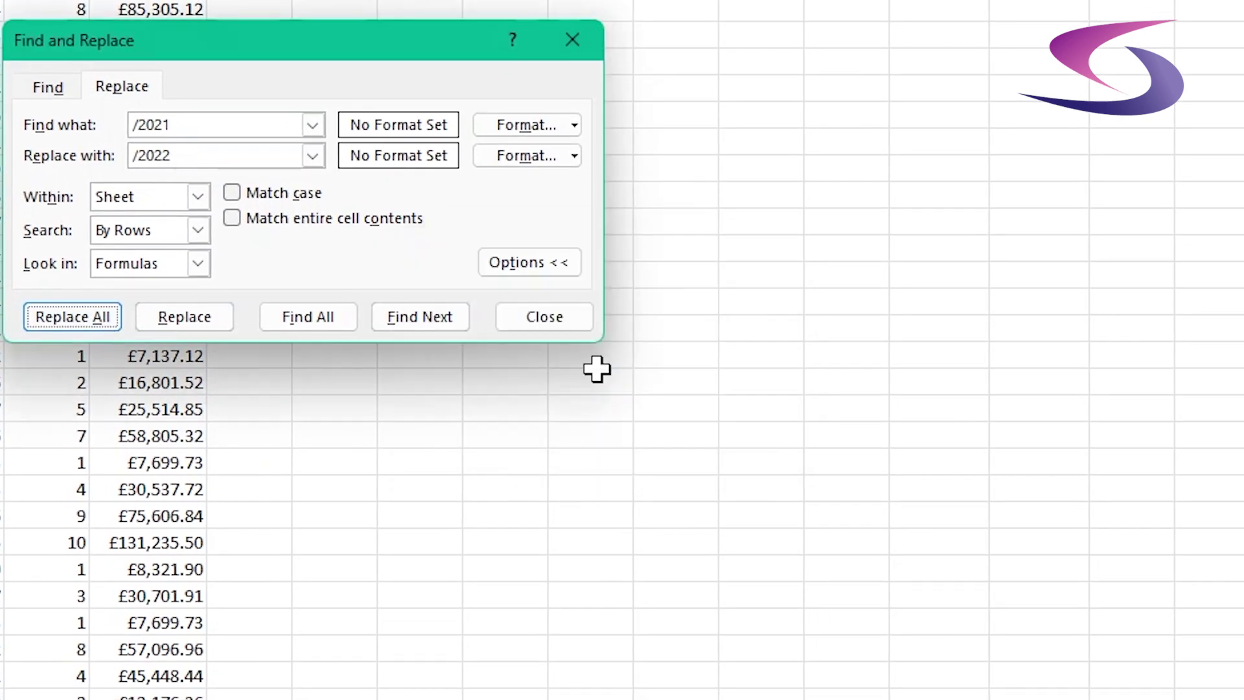
{"action": "left_click", "coordinate": [564, 321]}
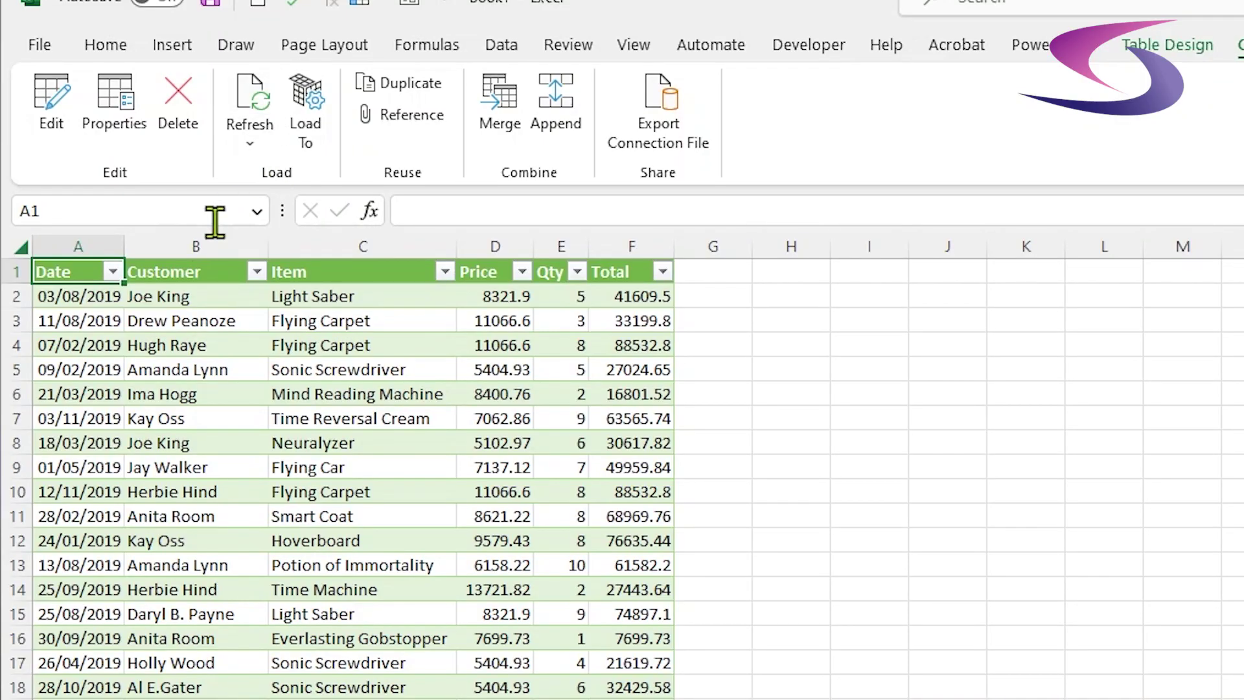
Check the Date filter list to confirm 2022 appears, expanding its months then collapsing it
{"action": "left_click", "coordinate": [111, 272]}
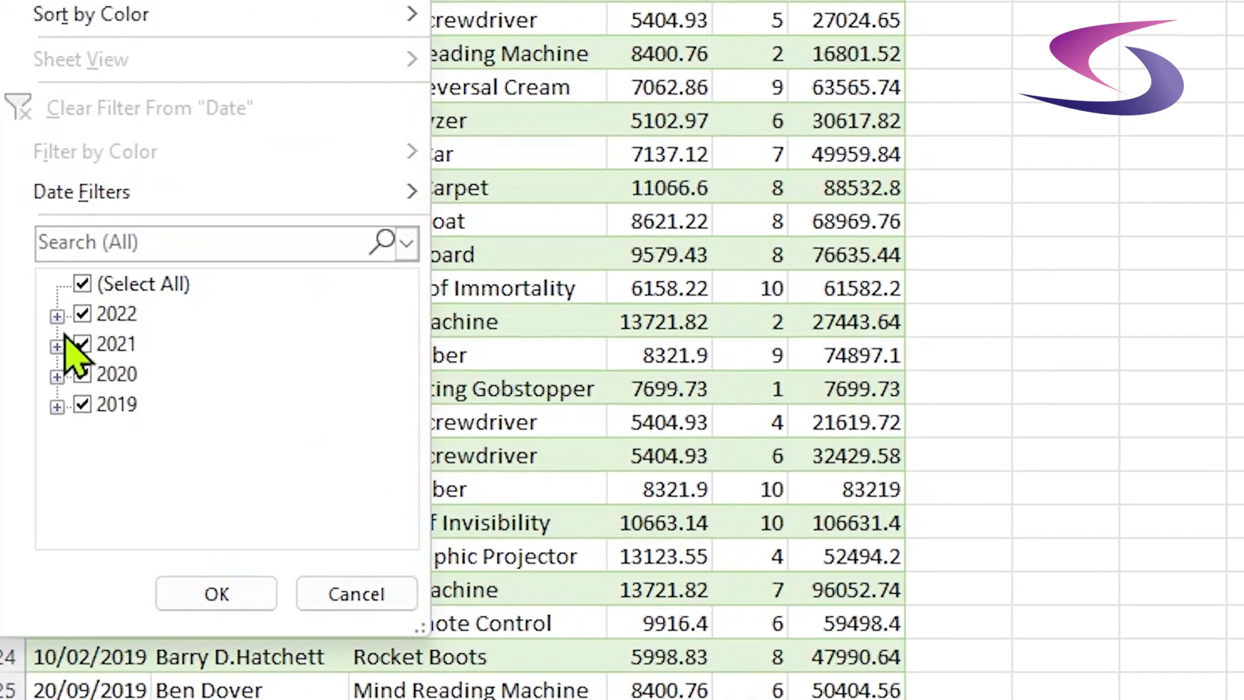
{"action": "left_click", "coordinate": [54, 587]}
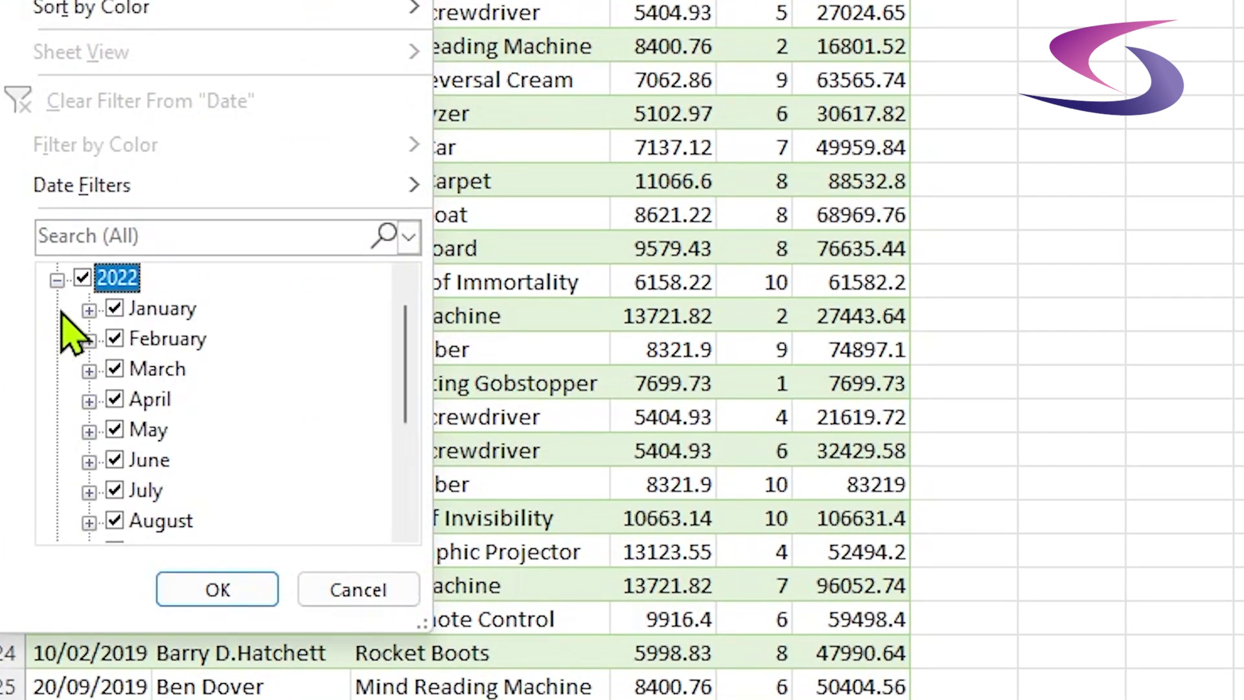
{"action": "left_click", "coordinate": [57, 280]}
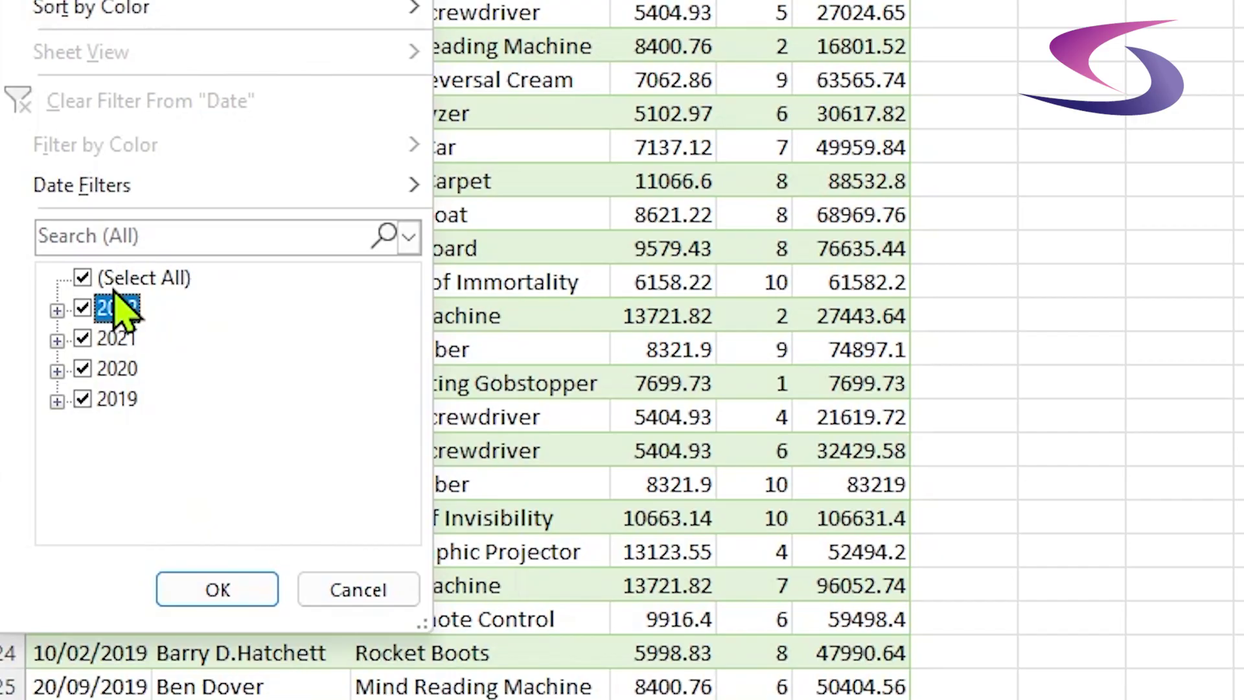